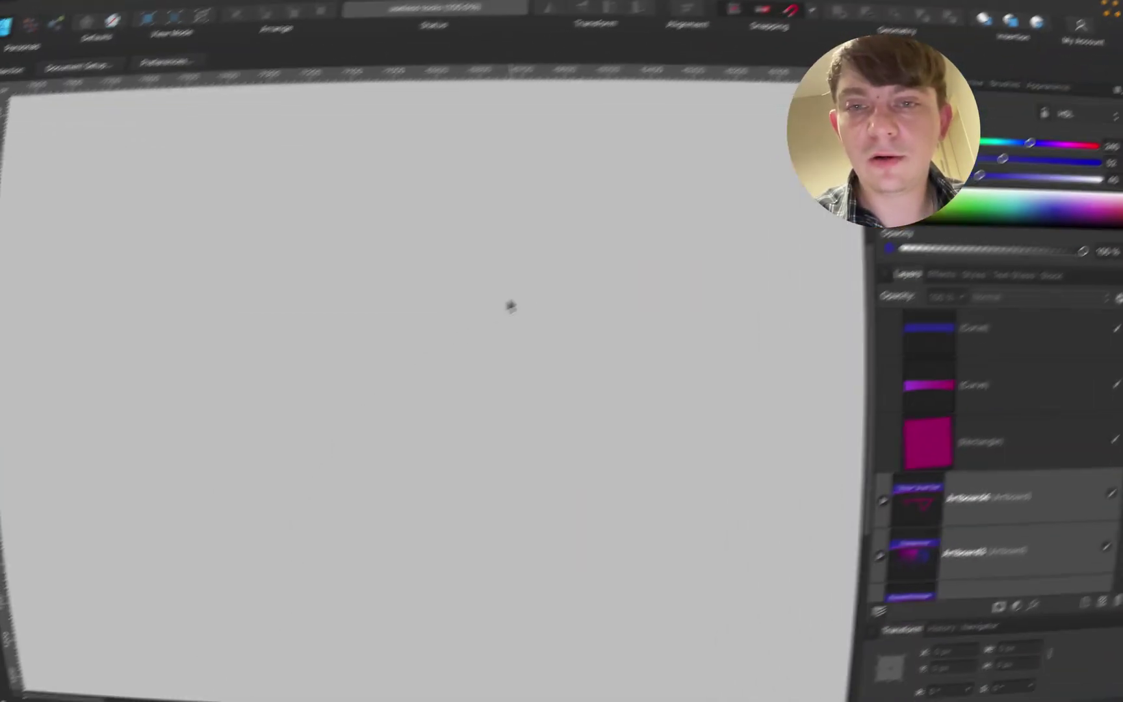
Pan to the Rounded Rectangle artboard and draw a new square left of the rounded sample.
scroll(661, 289, "right", 10)
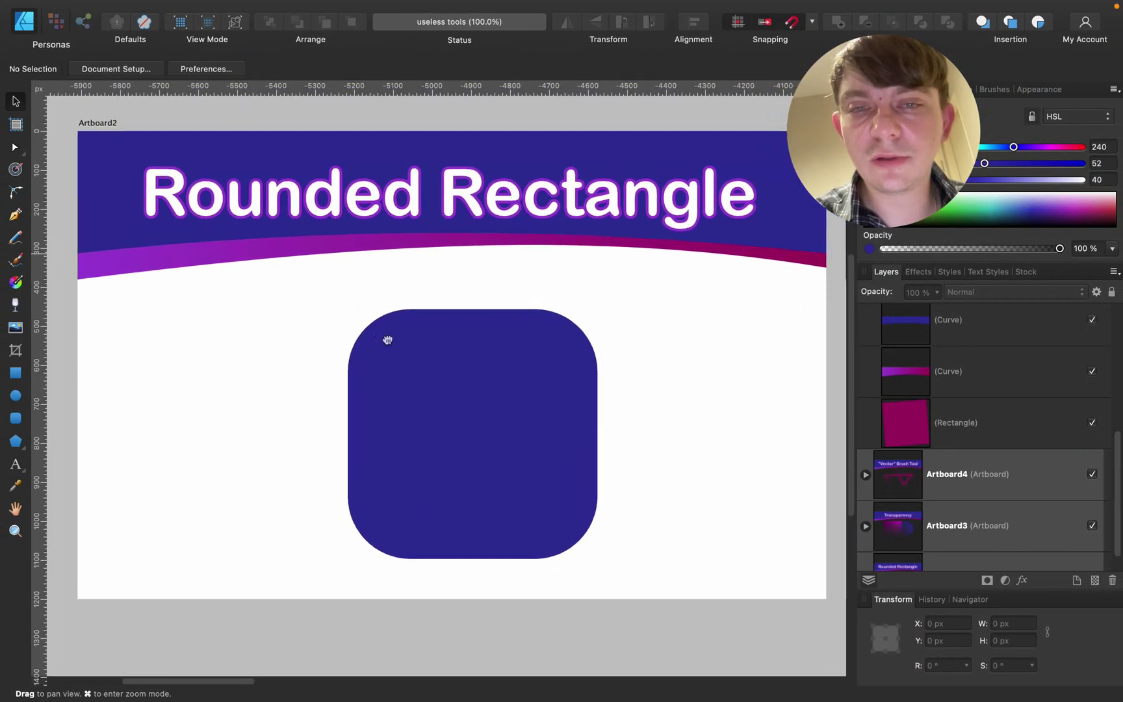
left_click_drag(384, 343, 381, 339)
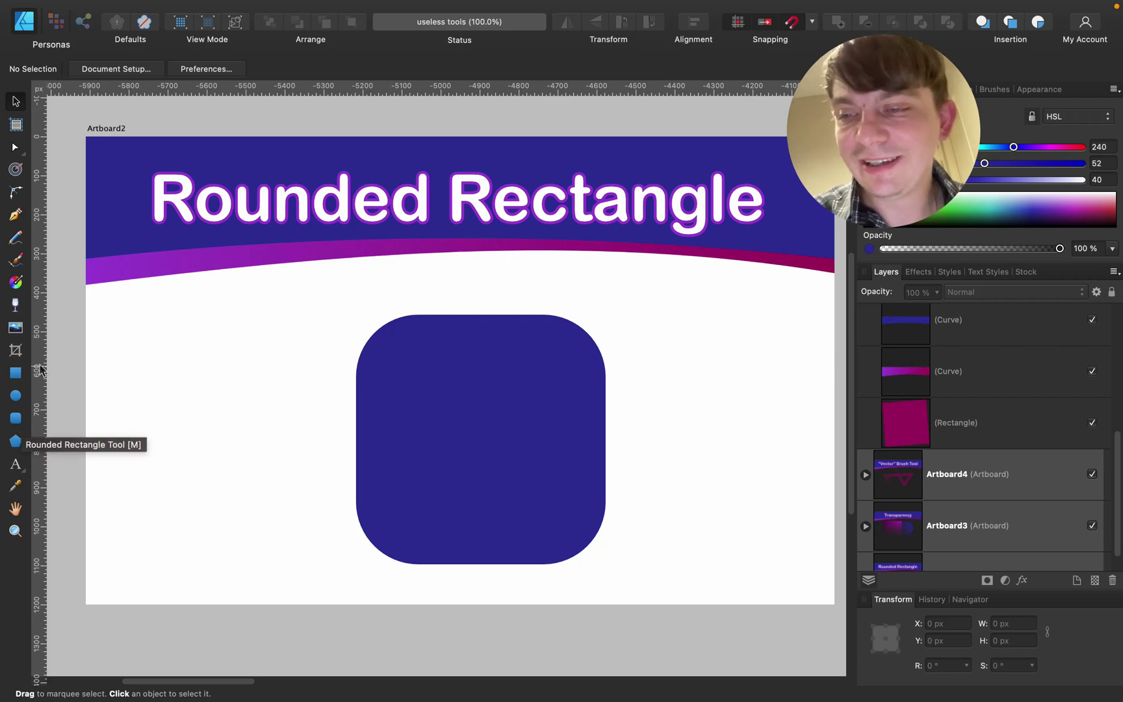
left_click(15, 373)
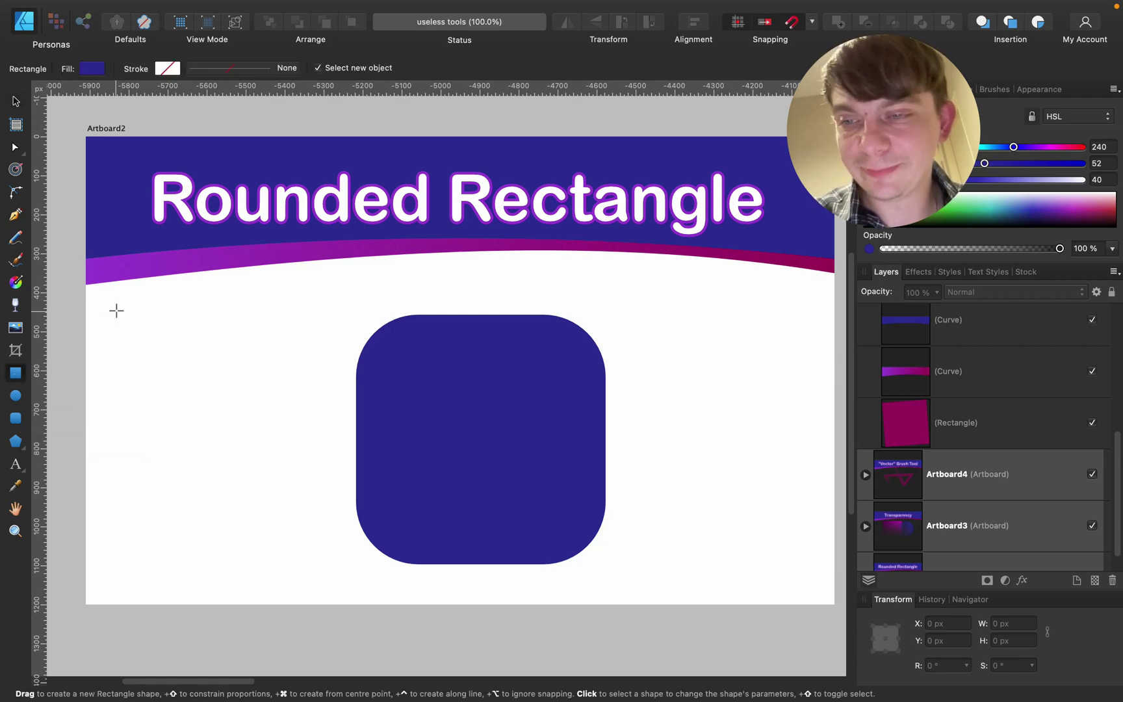
left_click_drag(122, 303, 304, 486)
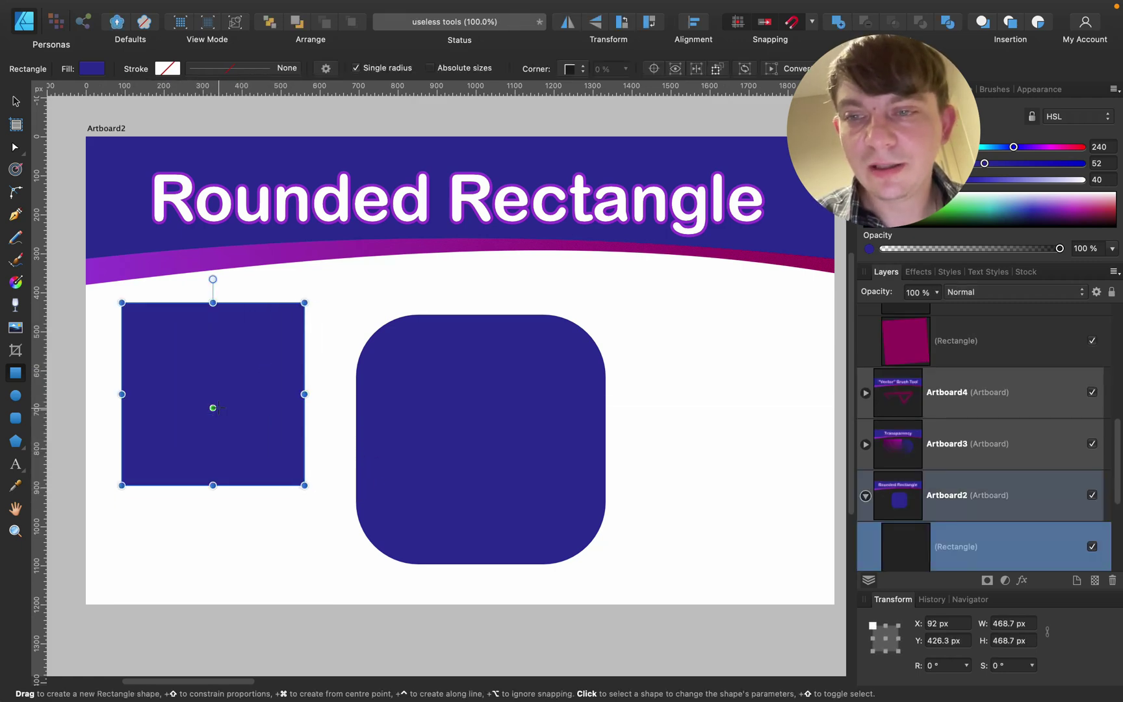
Try Rounded, Straight, then smaller Concave corners on the square, then delete it.
left_click(572, 70)
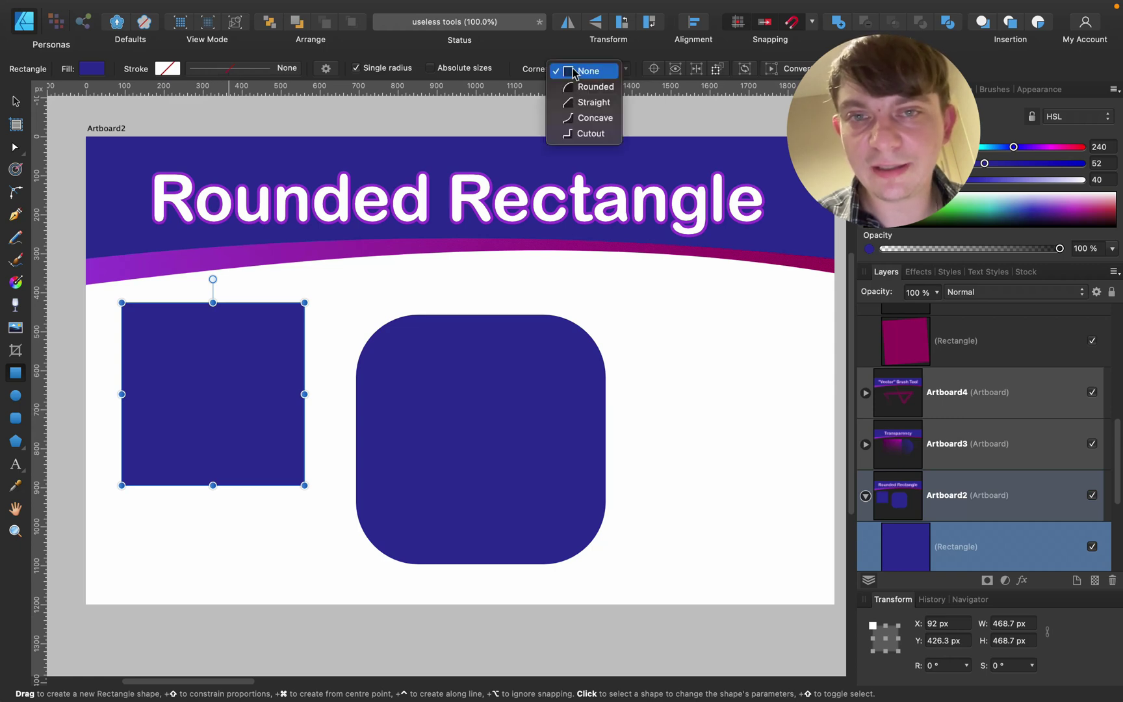
left_click(593, 83)
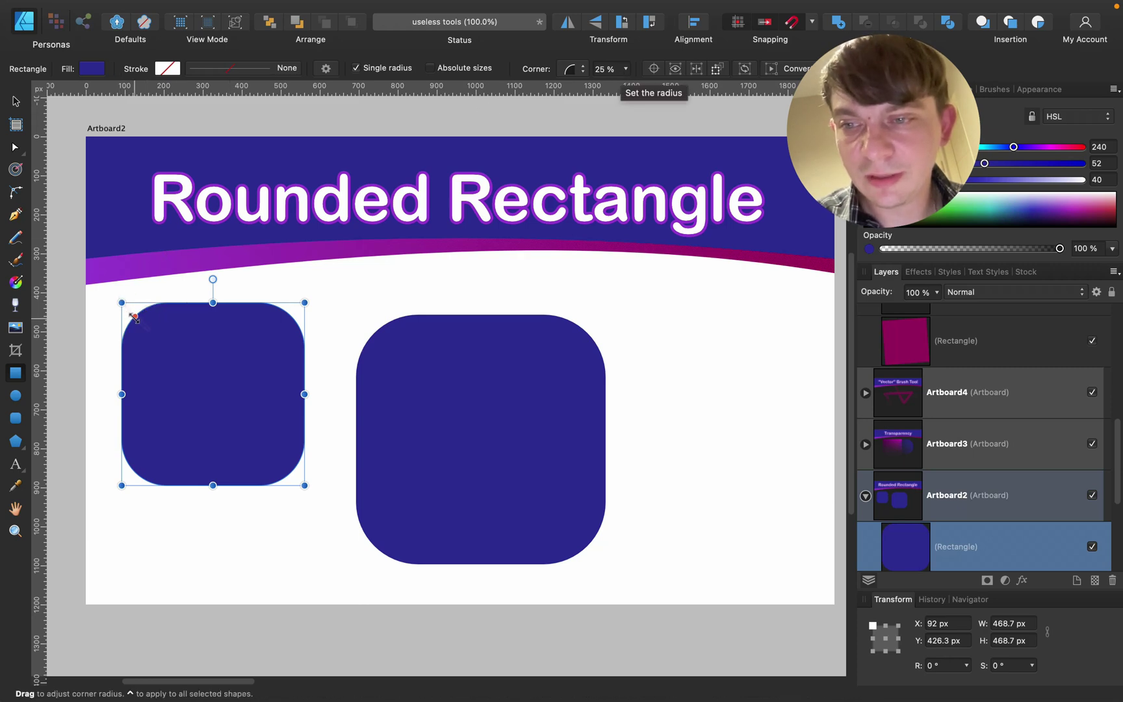
mouse_move(135, 316)
left_mouse_down()
mouse_move(128, 310)
mouse_move(138, 317)
left_mouse_up()
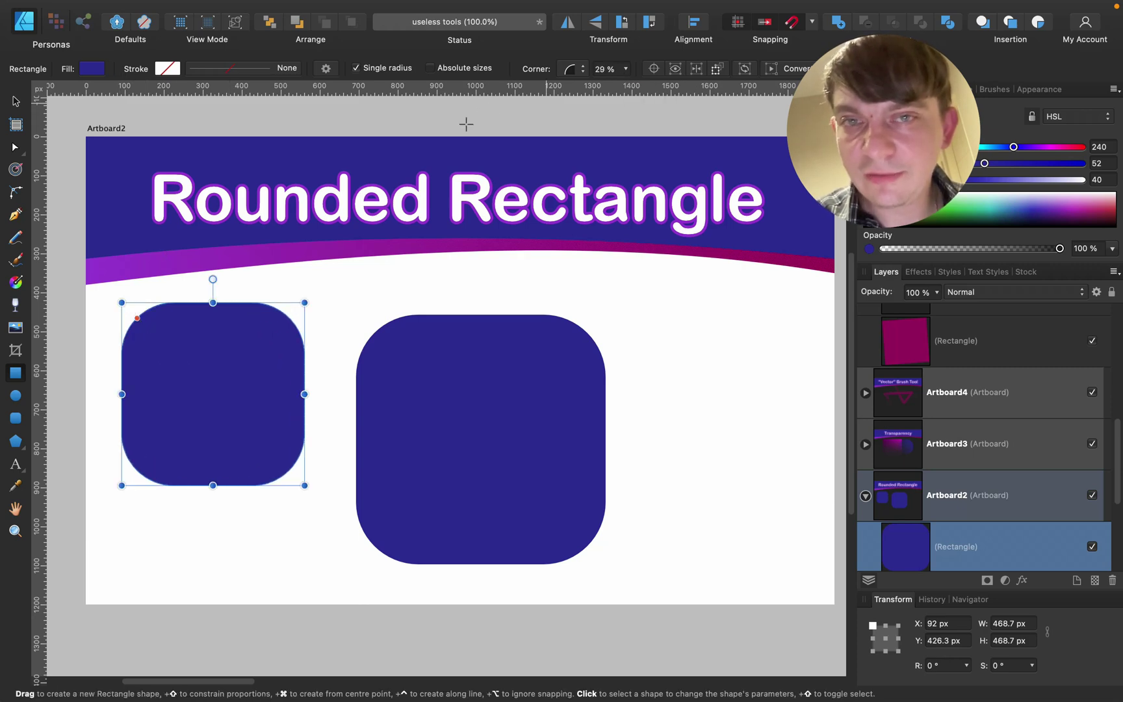
left_click(575, 69)
left_click(581, 86)
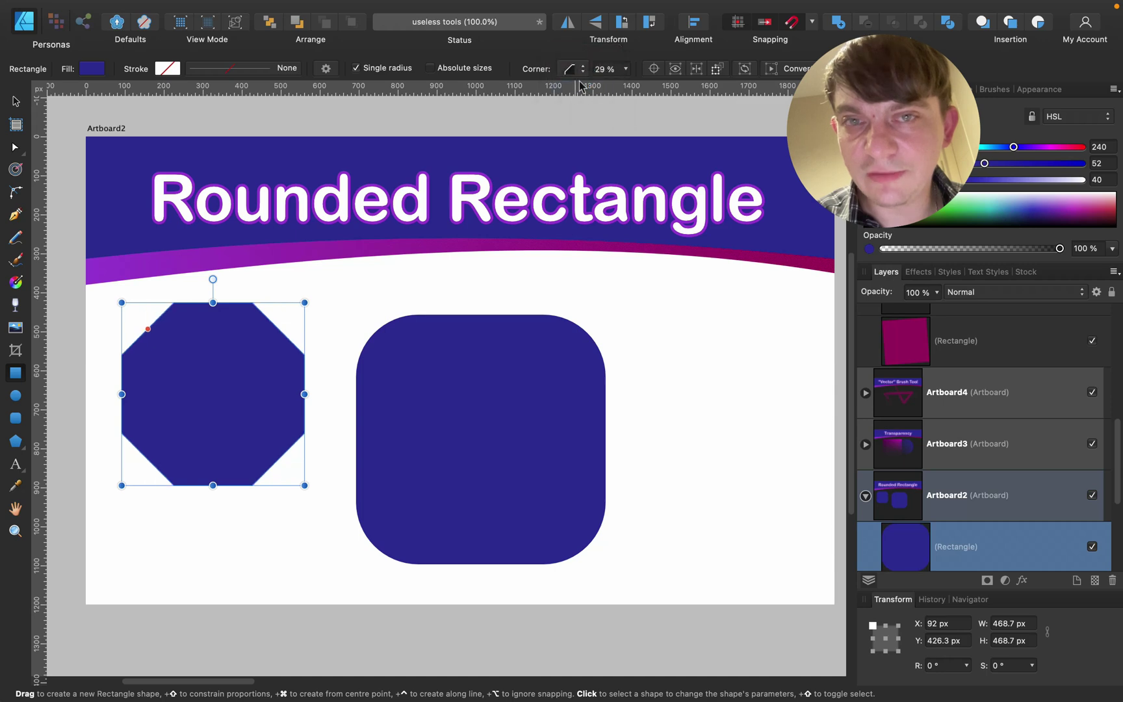
left_click(580, 70)
left_click(581, 87)
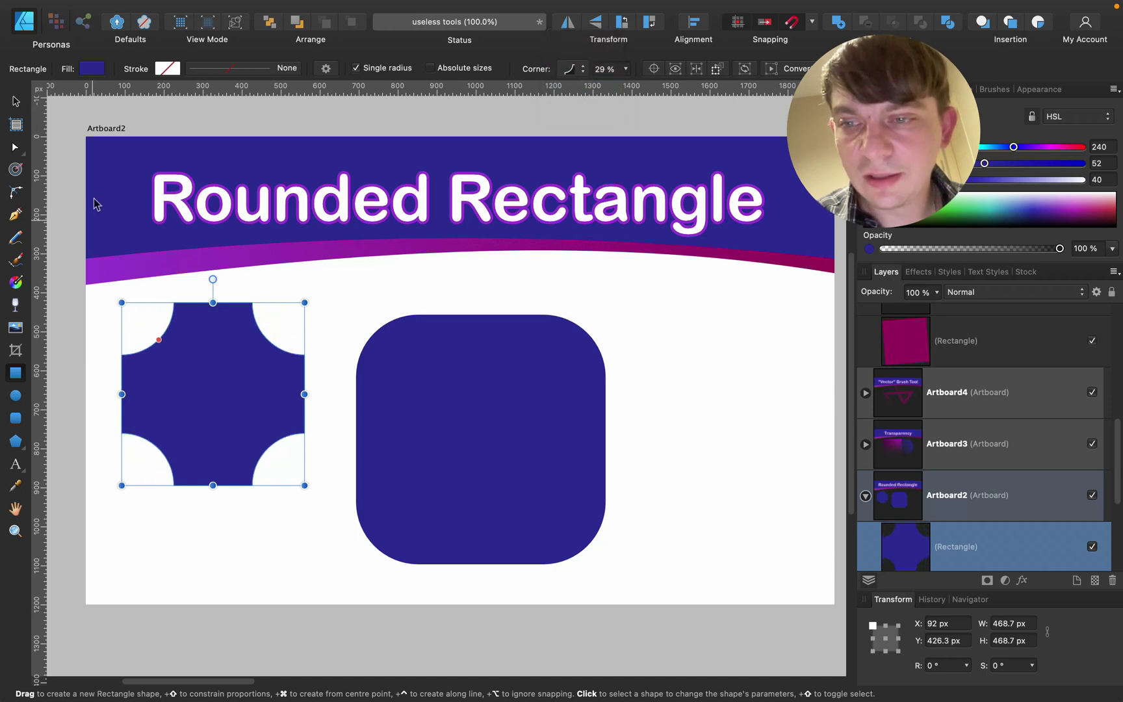
left_click_drag(158, 340, 138, 320)
left_click(14, 102)
key("Delete")
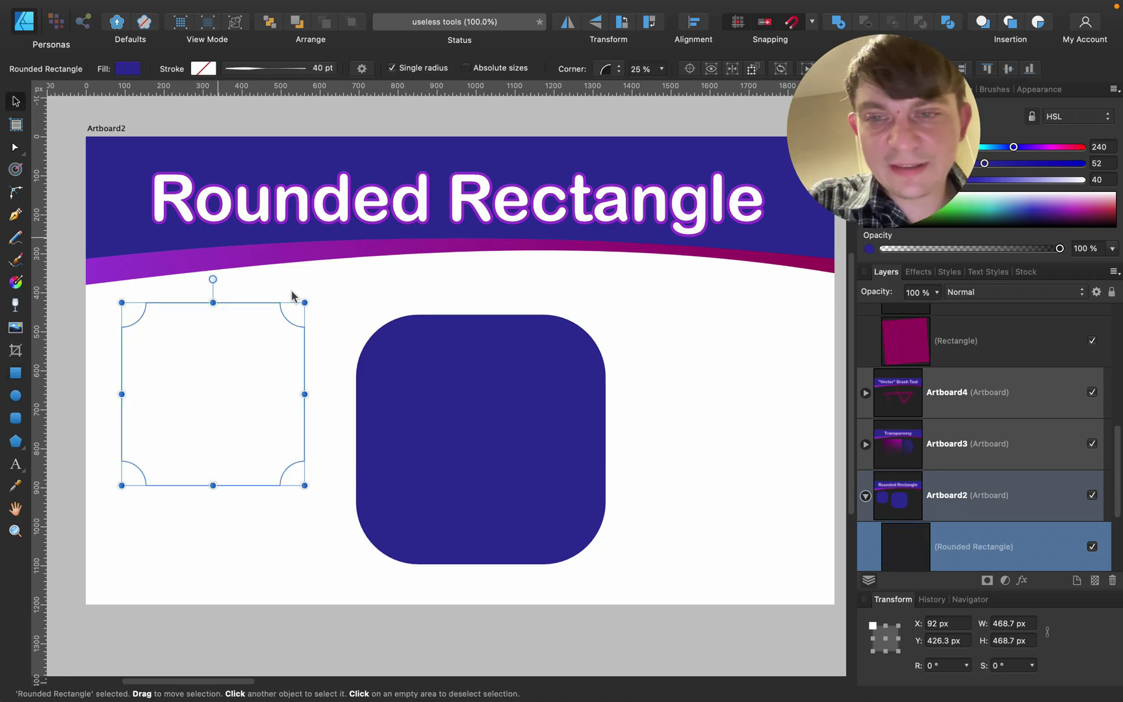
Delete the rounded sample square and draw a wide rectangle below the title.
left_click(409, 366)
key("Delete")
left_click(15, 373)
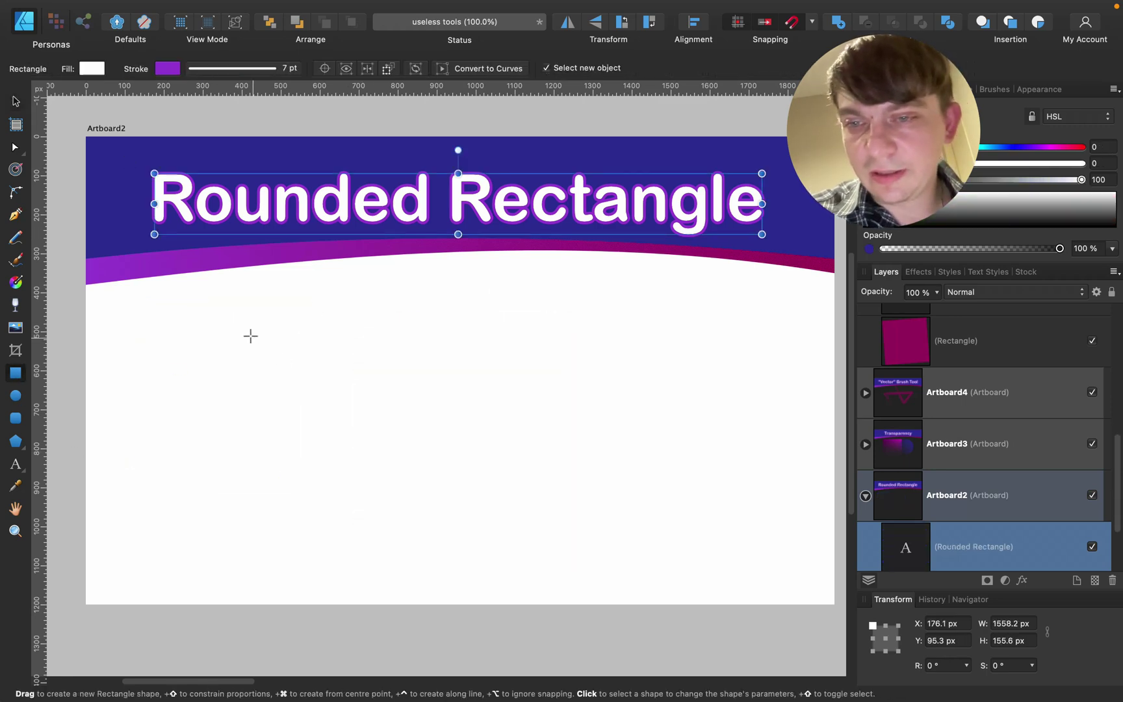
left_click_drag(251, 335, 676, 503)
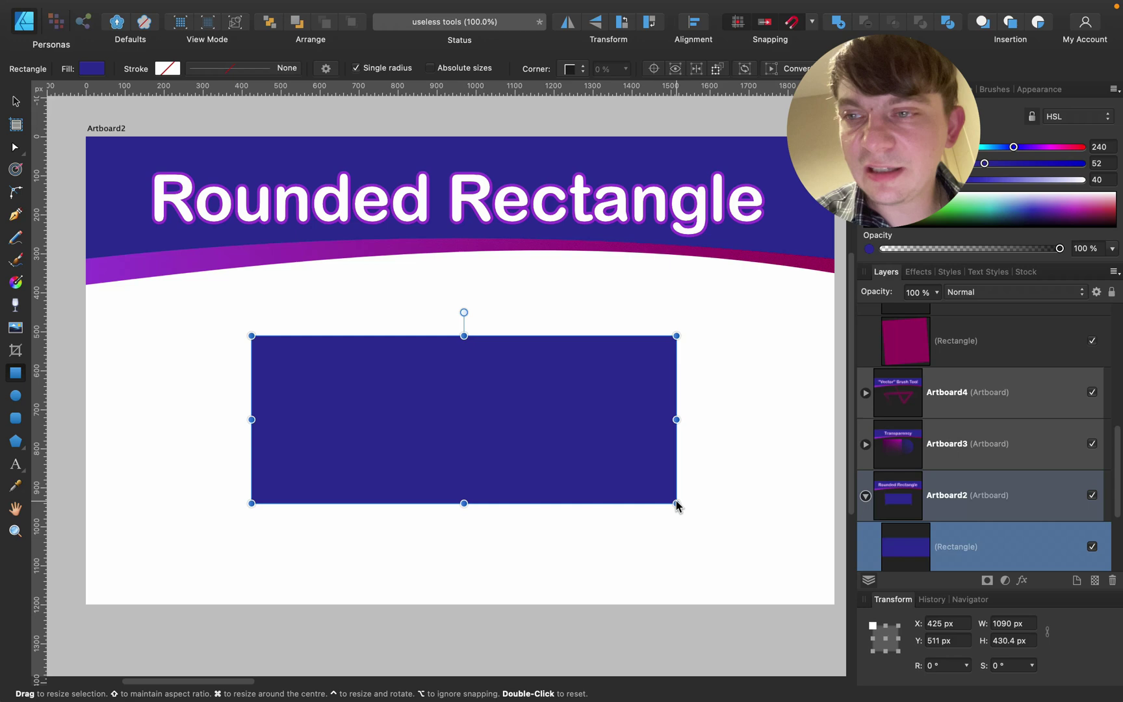
Round only the rectangle's top-left and bottom-right corners into a leaf shape, then reselect it.
left_click(16, 193)
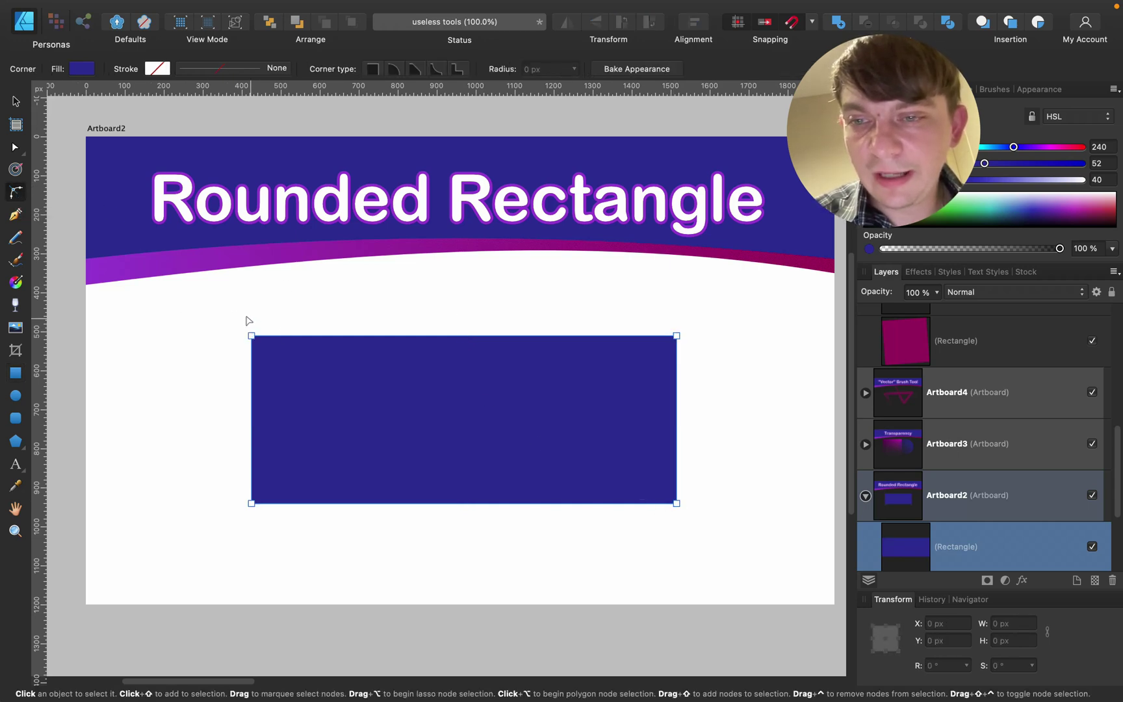
left_click_drag(228, 312, 332, 375)
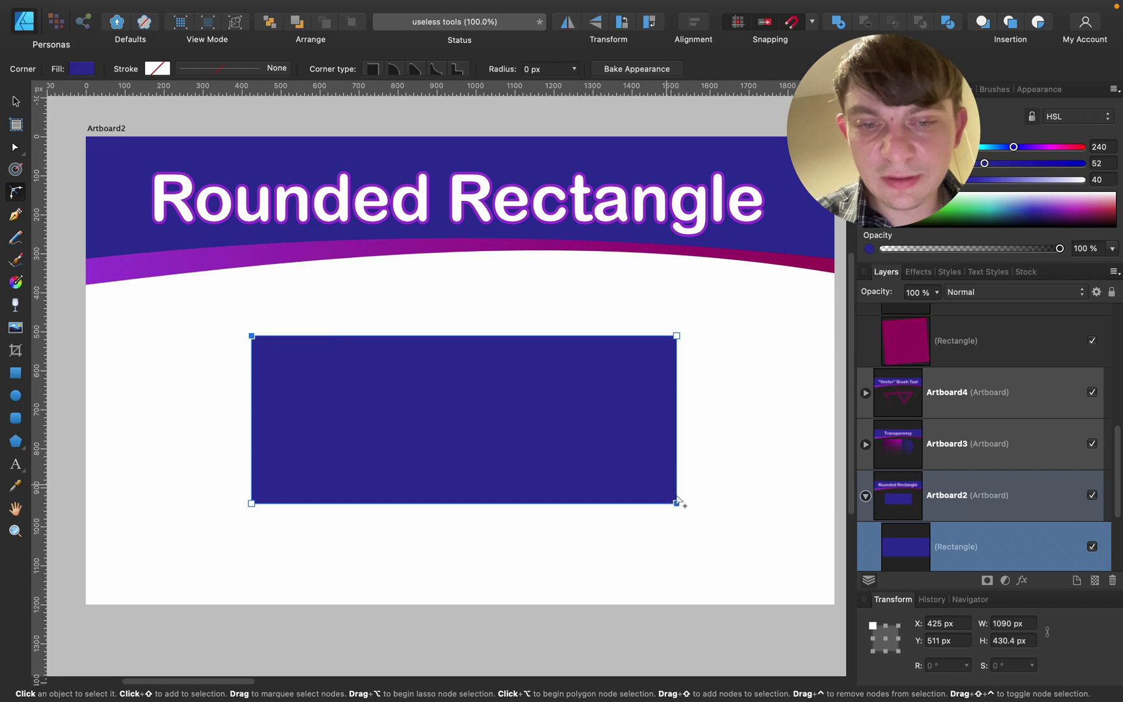
left_click(676, 503, "shift")
left_click_drag(677, 503, 546, 422)
left_click(723, 417)
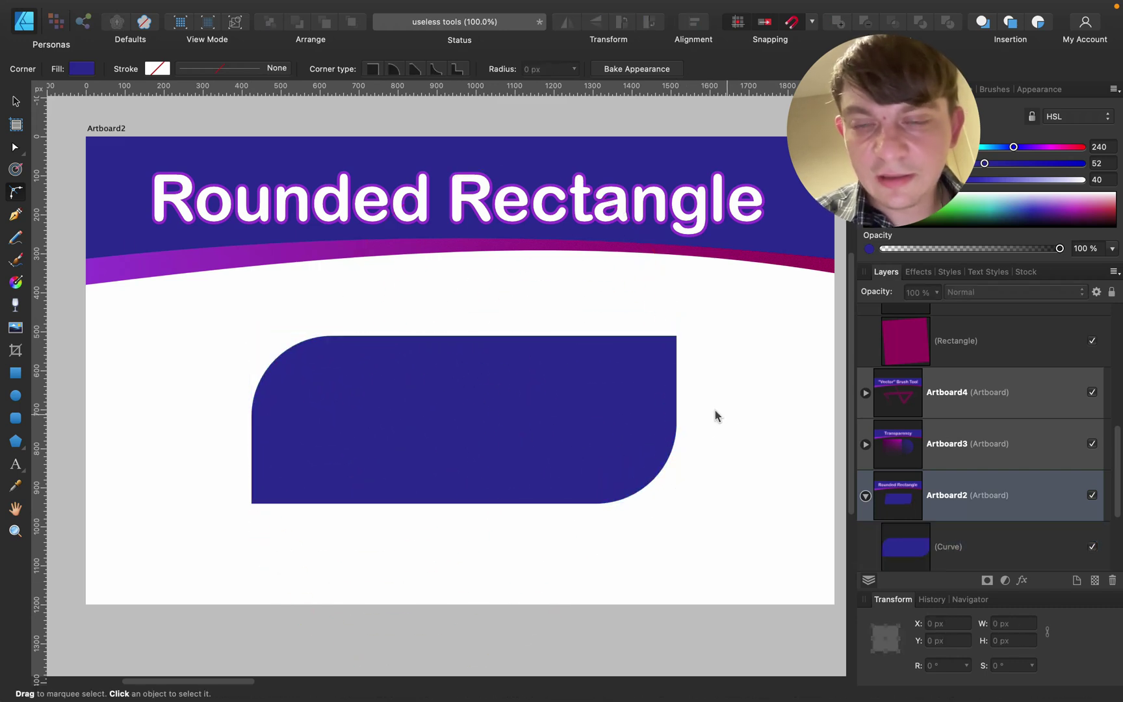
left_click(13, 102)
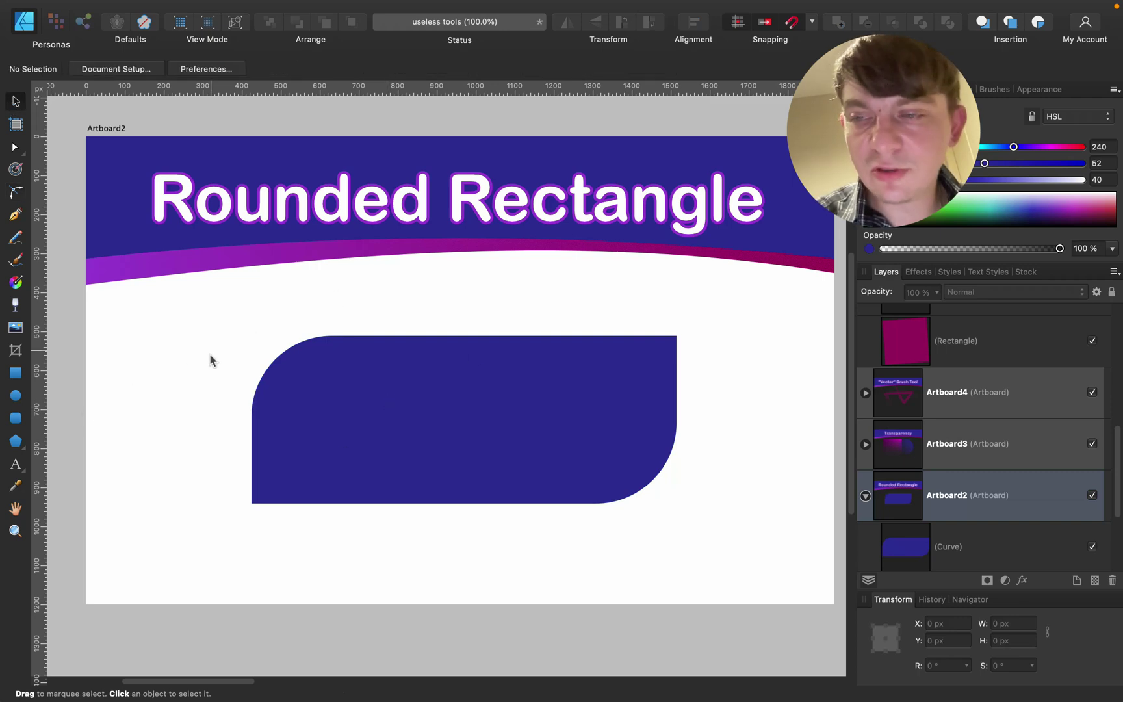
left_click(322, 403)
Delete the leaf curve, draw a large triangle mid-artboard and round all three corners.
key("Delete")
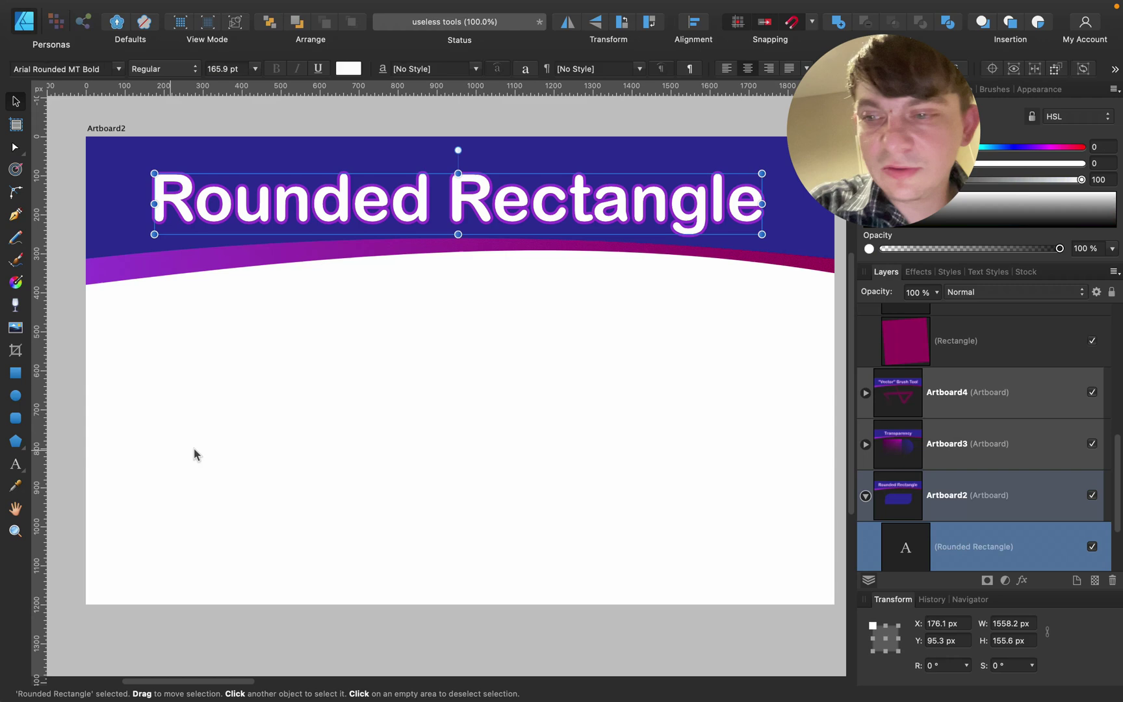
left_click(20, 446)
left_click(110, 374)
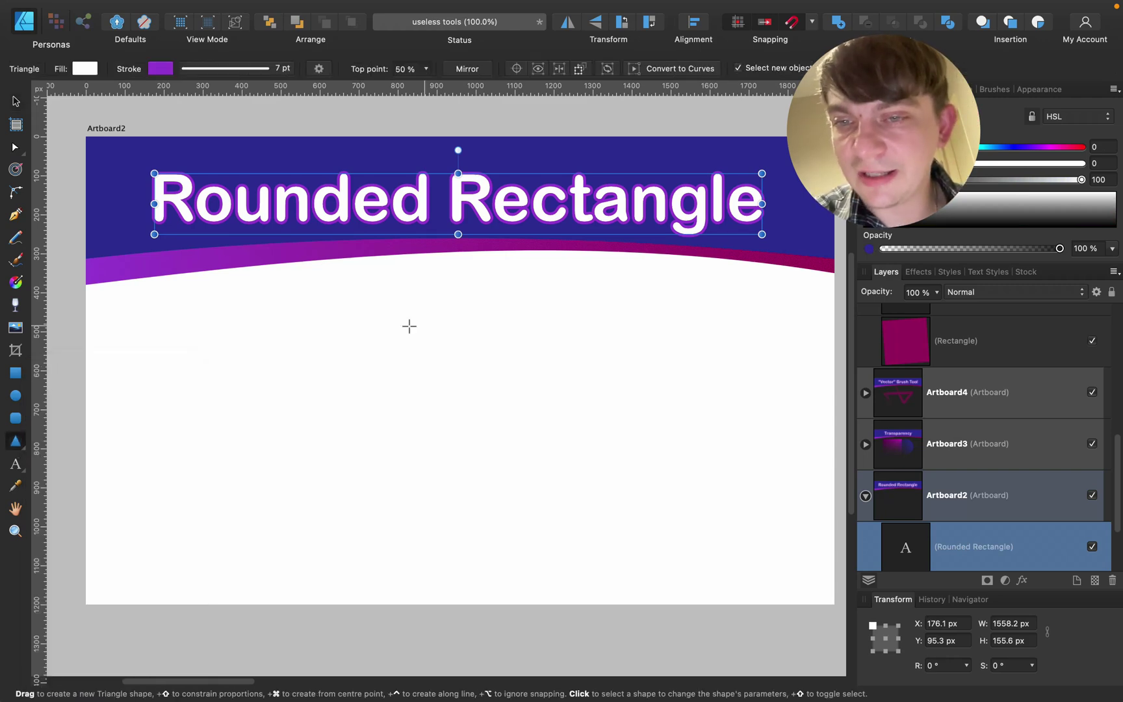
left_click_drag(423, 300, 675, 527)
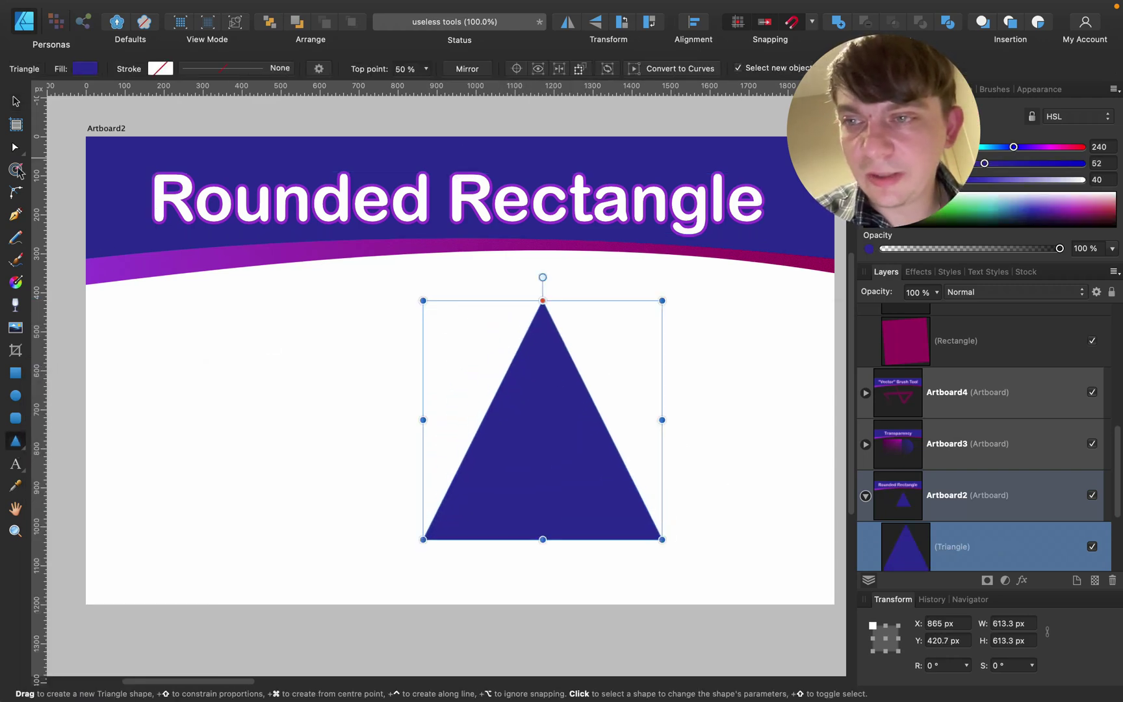
left_click(15, 192)
left_click_drag(377, 275, 760, 593)
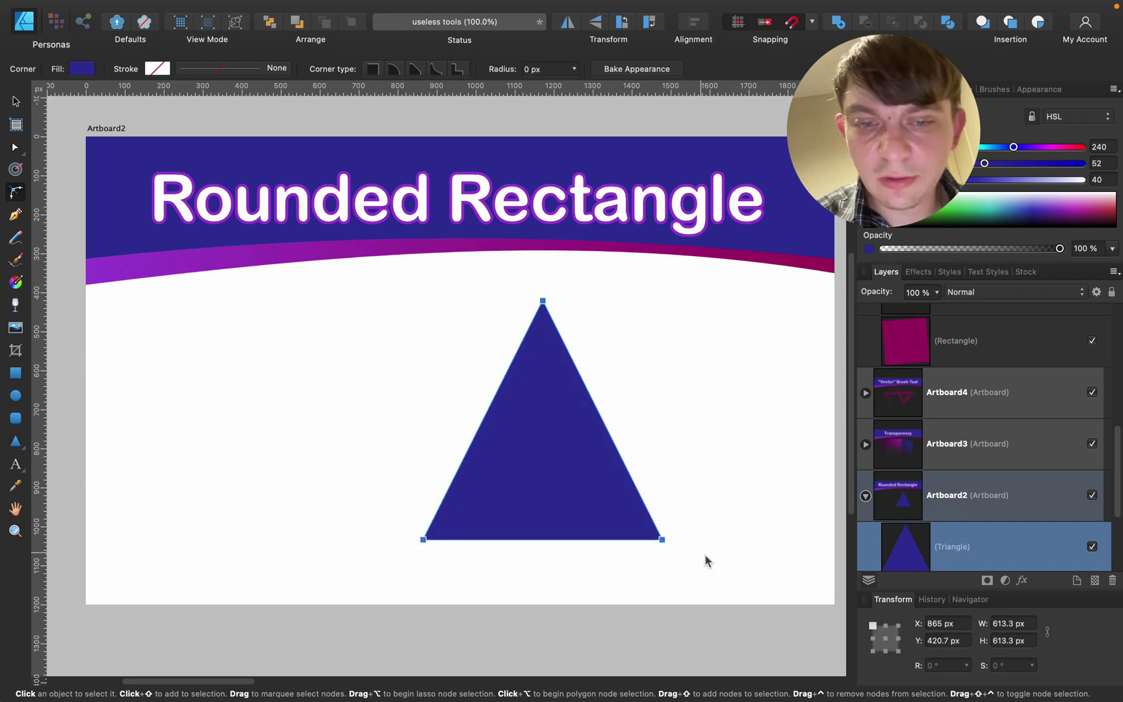
left_click_drag(664, 539, 621, 509)
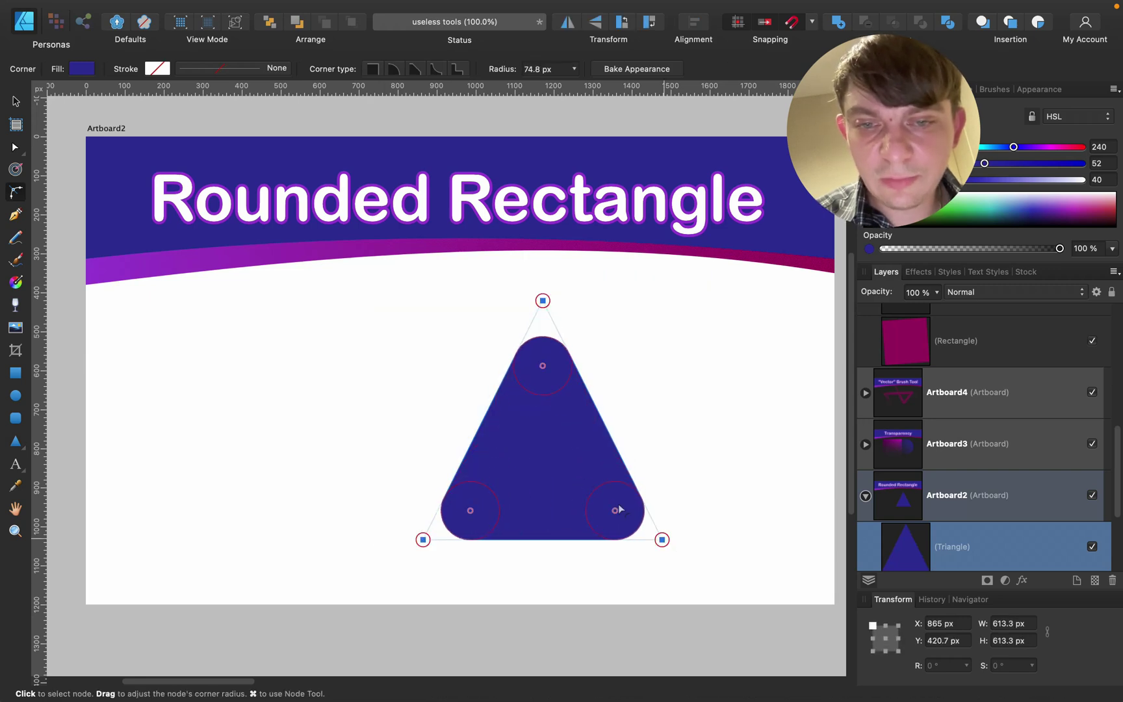
left_click(672, 416)
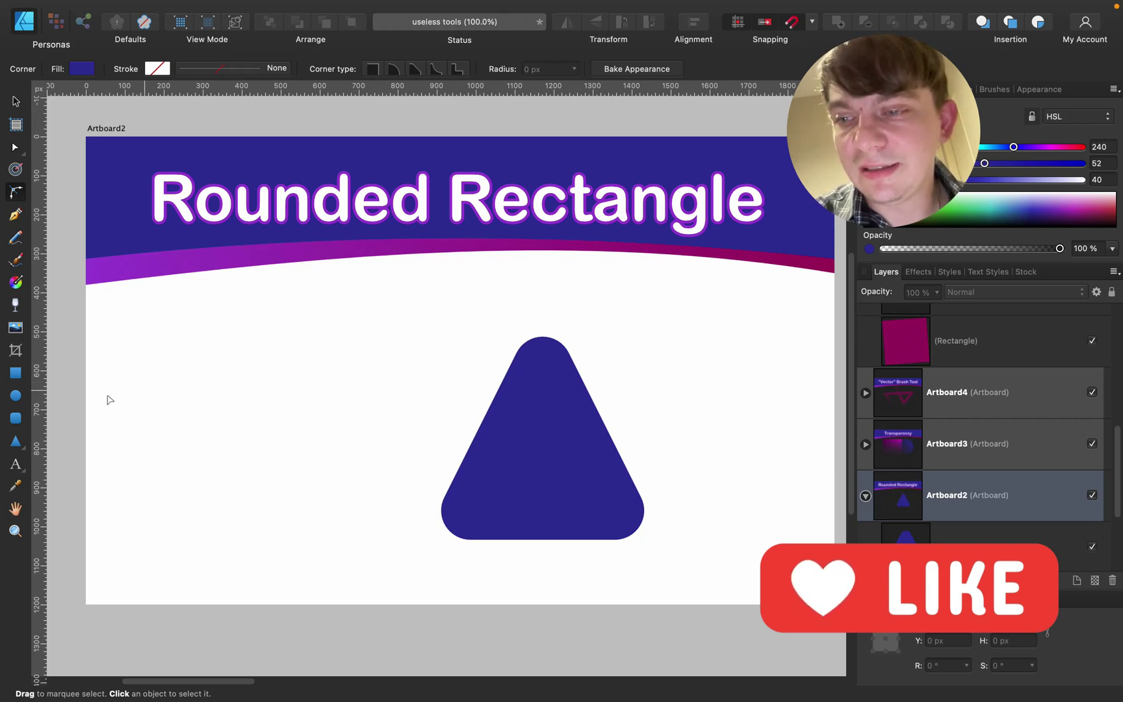
Draw a smaller triangle left of the first and round its three corners slightly.
left_click(14, 442)
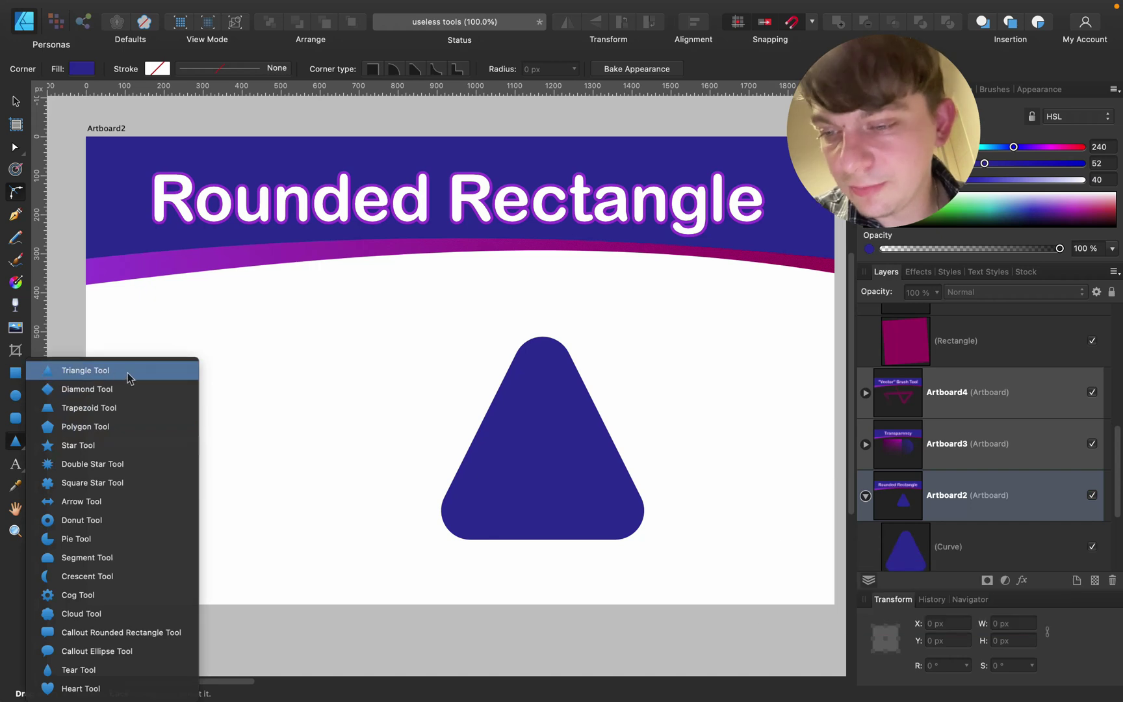
left_click(11, 448)
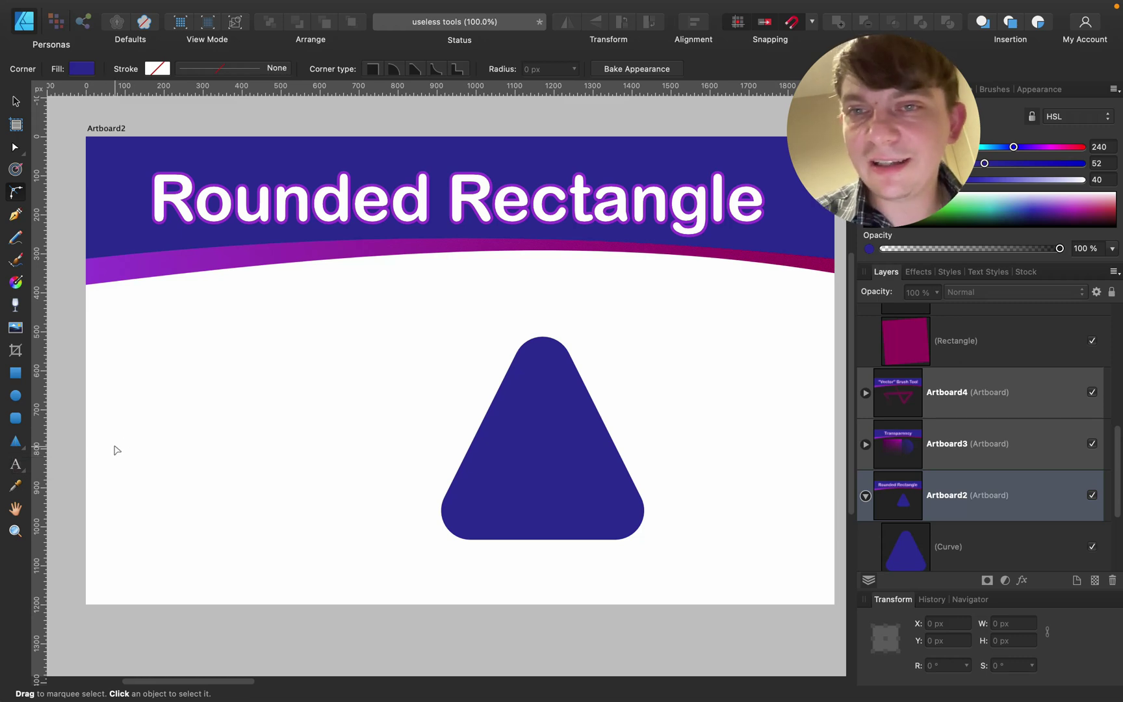
left_click(17, 441)
left_click_drag(199, 326, 364, 491)
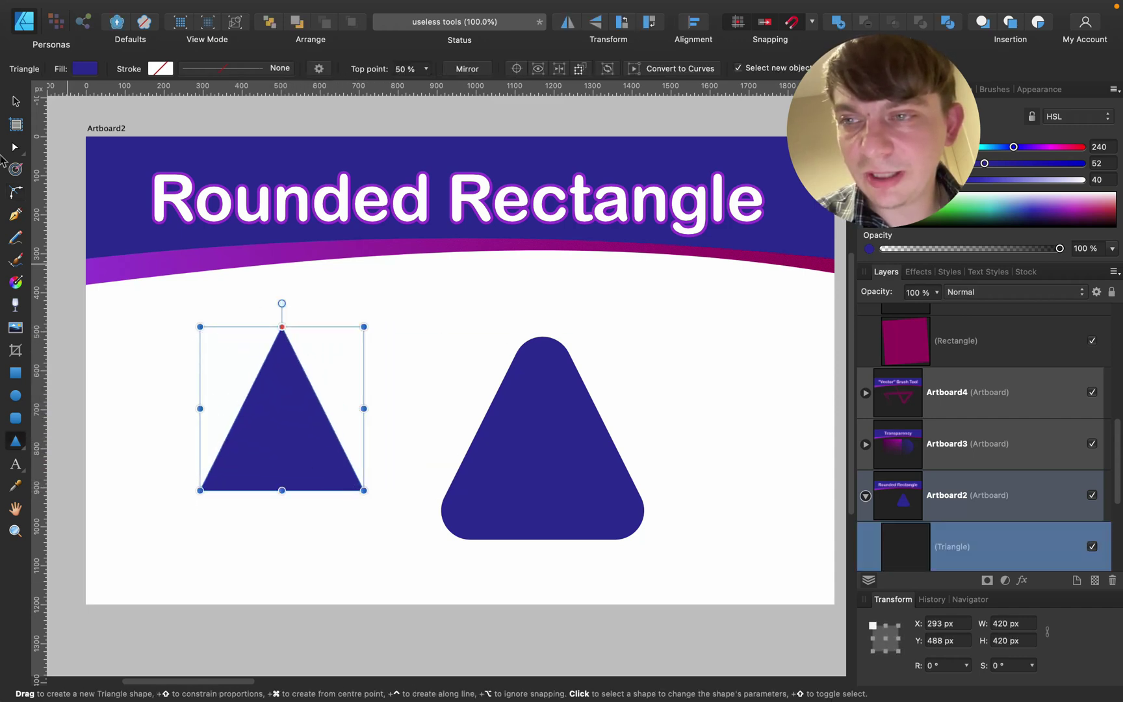
left_click(15, 191)
left_click_drag(158, 316, 410, 542)
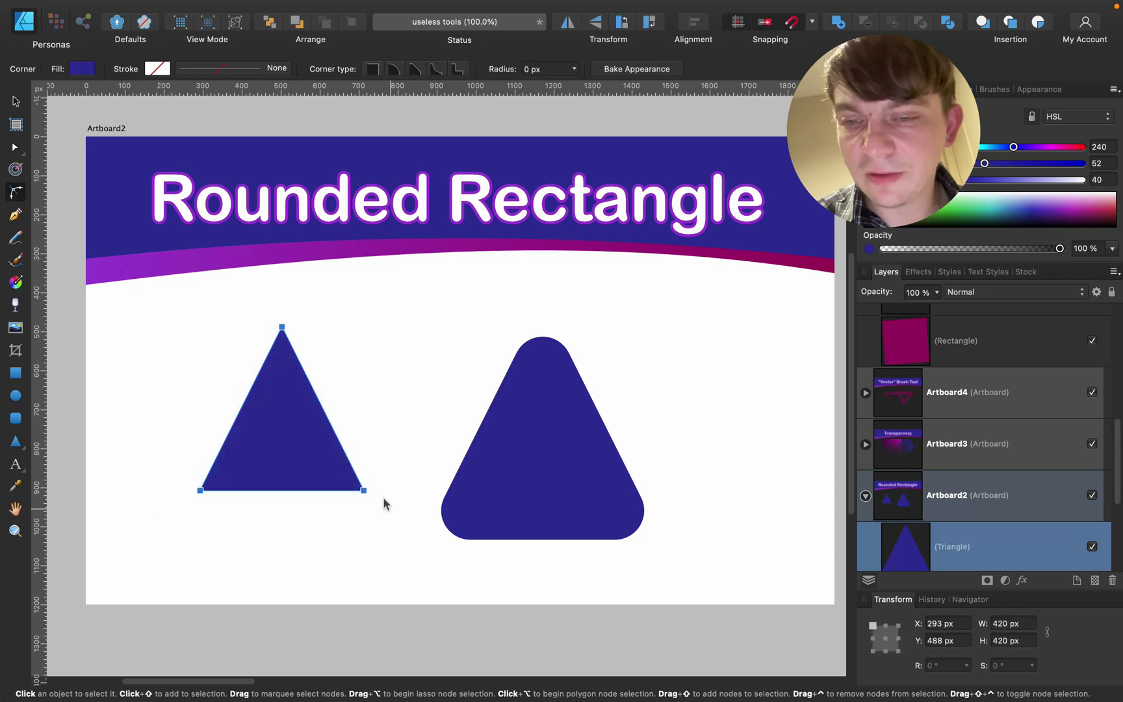
mouse_move(364, 493)
left_mouse_down()
mouse_move(296, 443)
mouse_move(372, 513)
mouse_move(351, 488)
left_mouse_up()
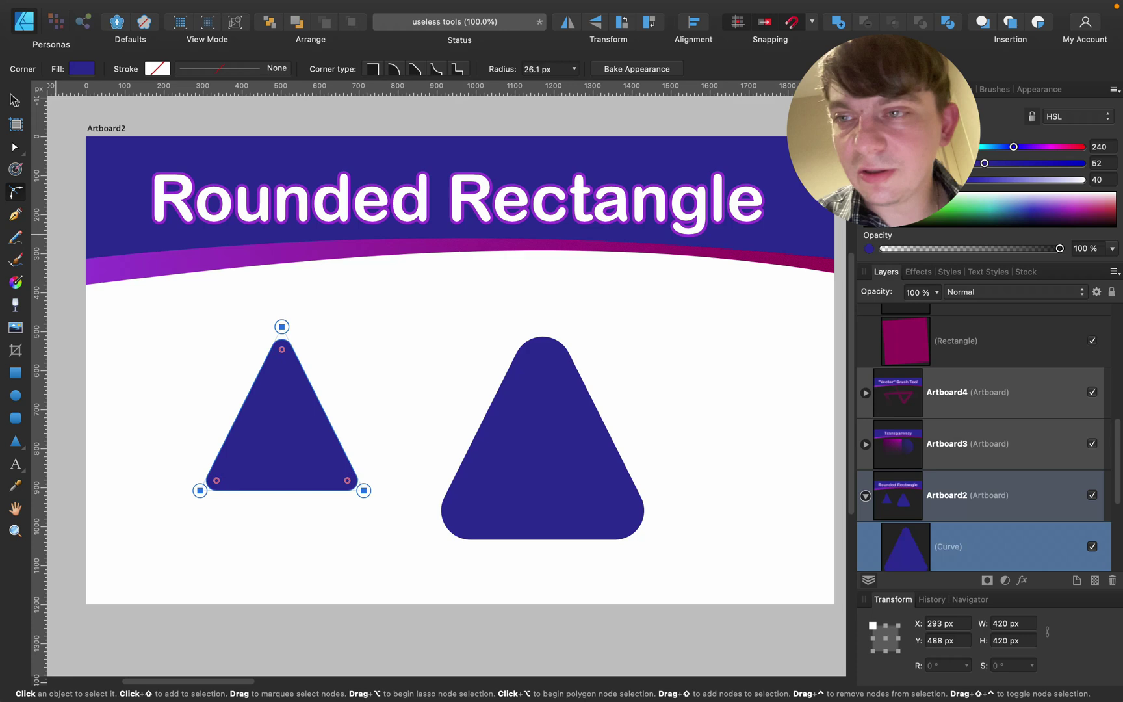
Marquee-select the triangles in the lower area and delete the left one.
key("v")
left_click(149, 303)
left_click_drag(149, 304, 717, 587)
key("Delete")
key("Delete")
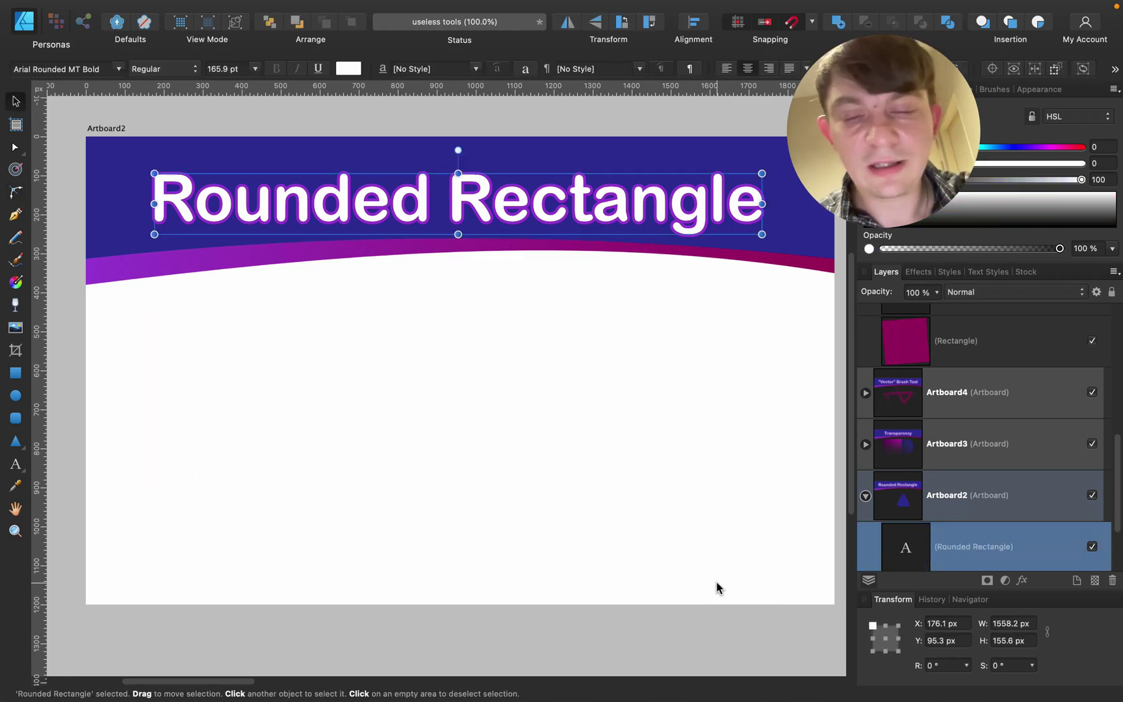
Deselect everything and pan until the Transparency artboard's square and circle are fully visible.
left_click(664, 377)
key("space")
left_click_drag(785, 304, 243, 308)
left_click_drag(662, 326, 433, 323)
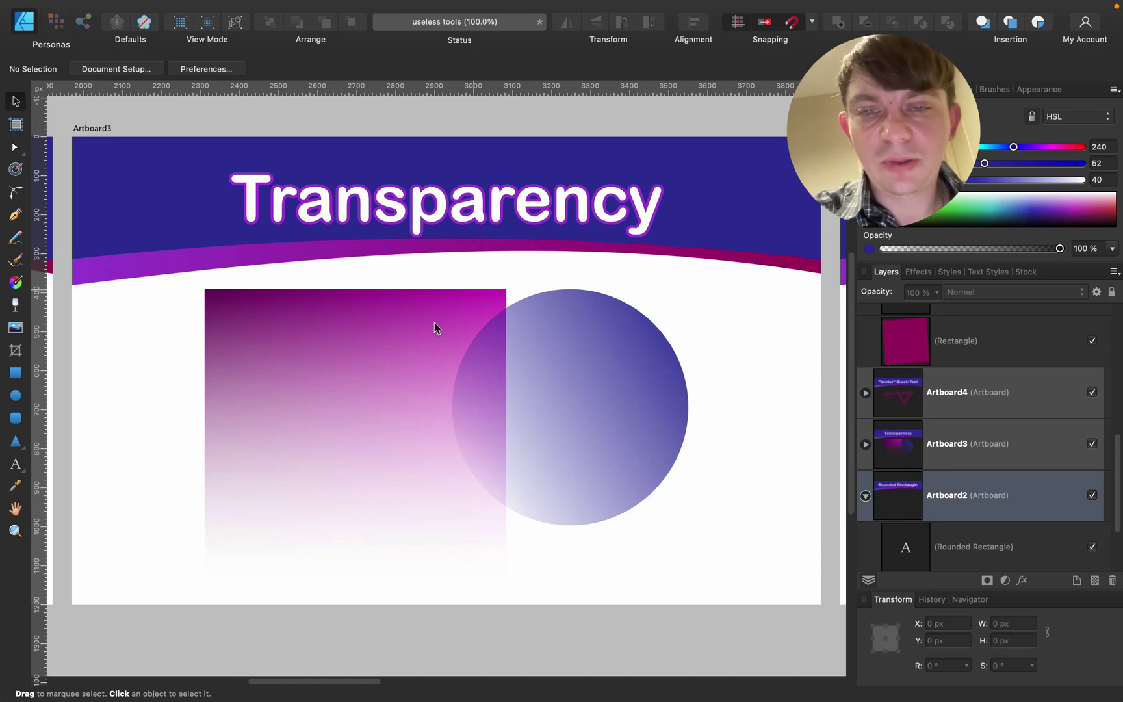
Select the faded blue circle and delete it.
left_click(548, 390)
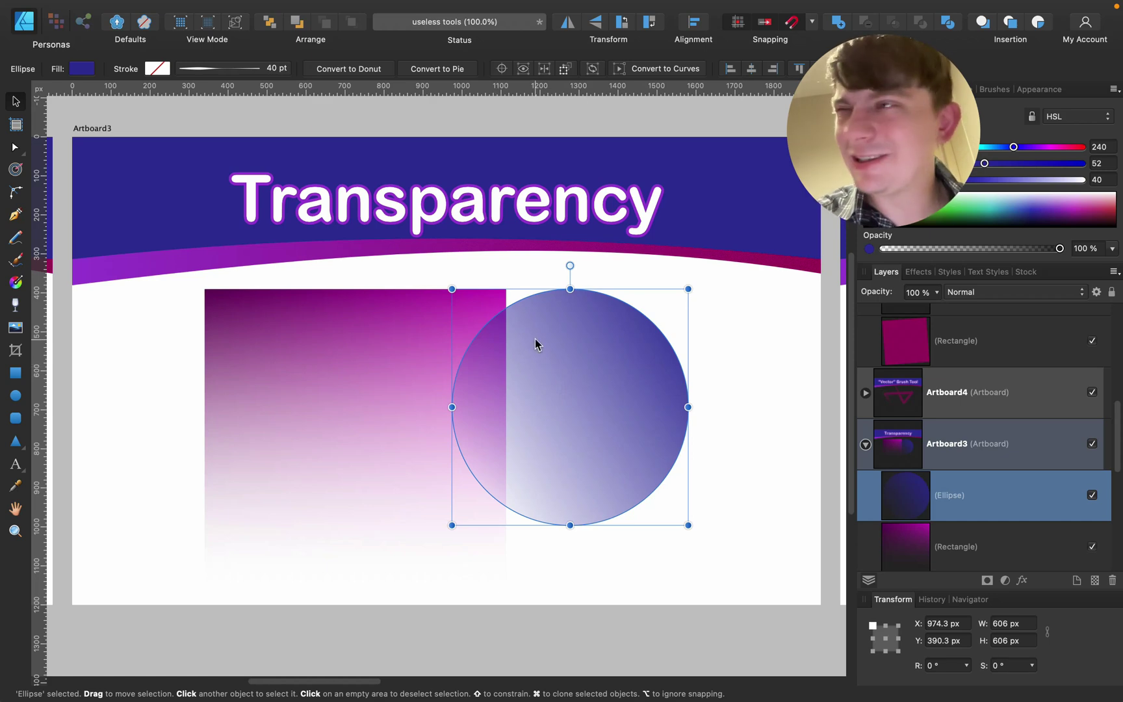
left_click(750, 333)
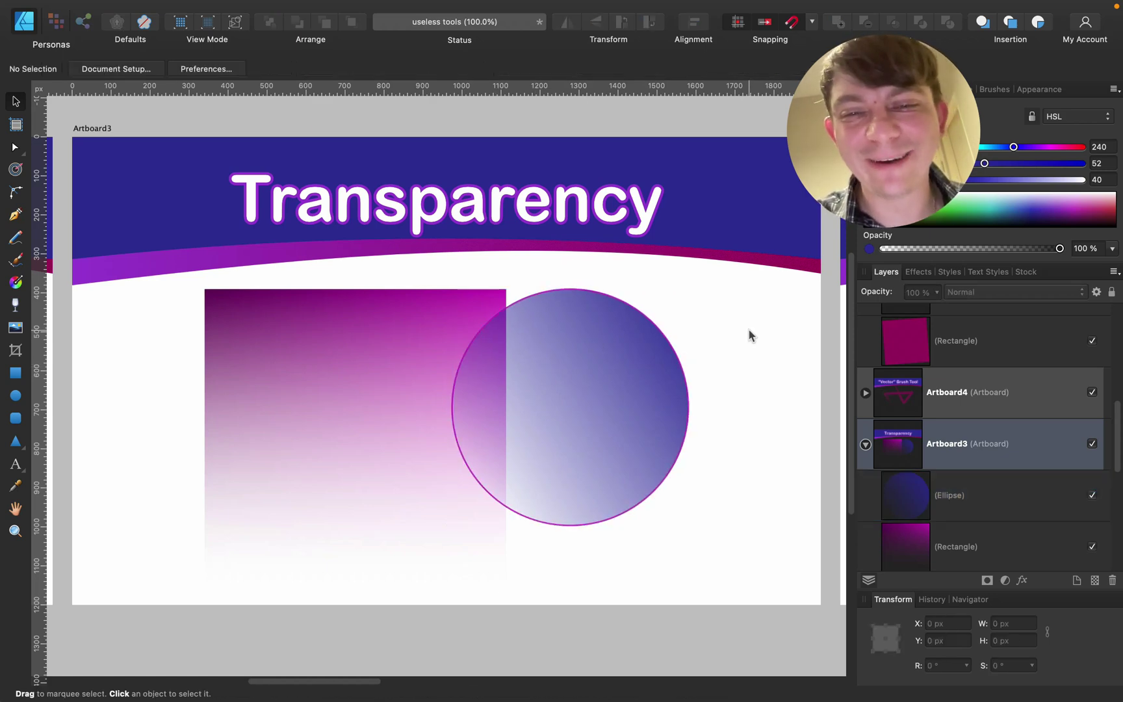
left_click(664, 367)
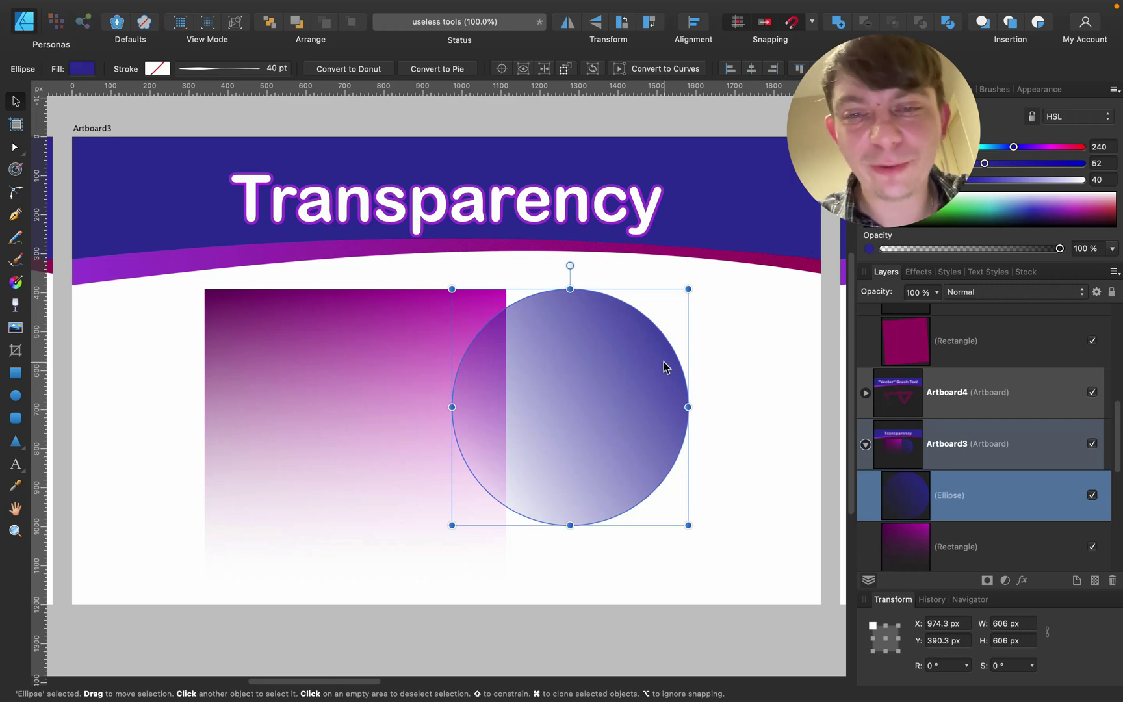
key("Delete")
key("Delete")
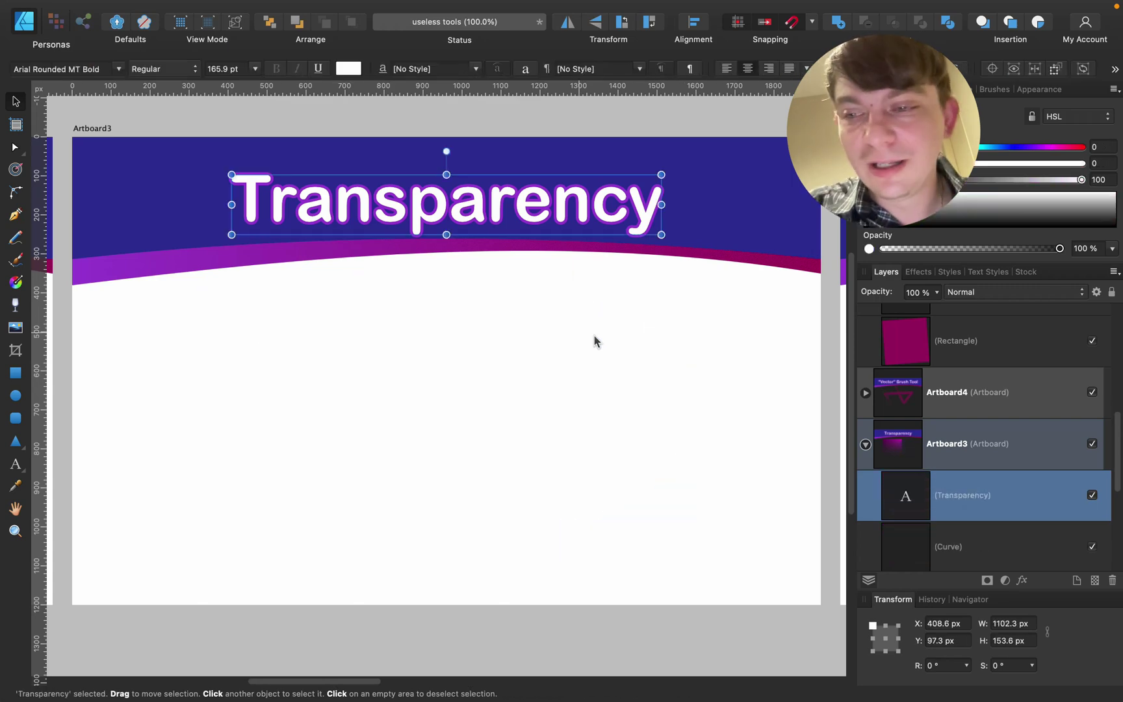
left_click(15, 372)
left_click_drag(349, 285, 598, 533)
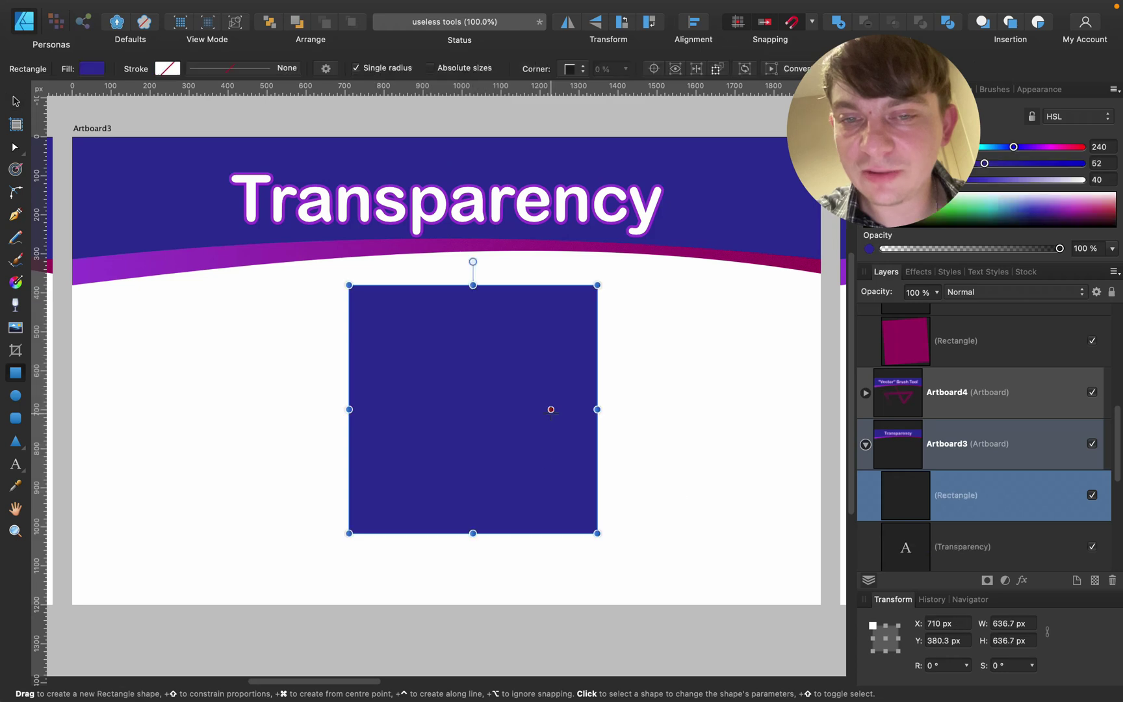
left_click(14, 309)
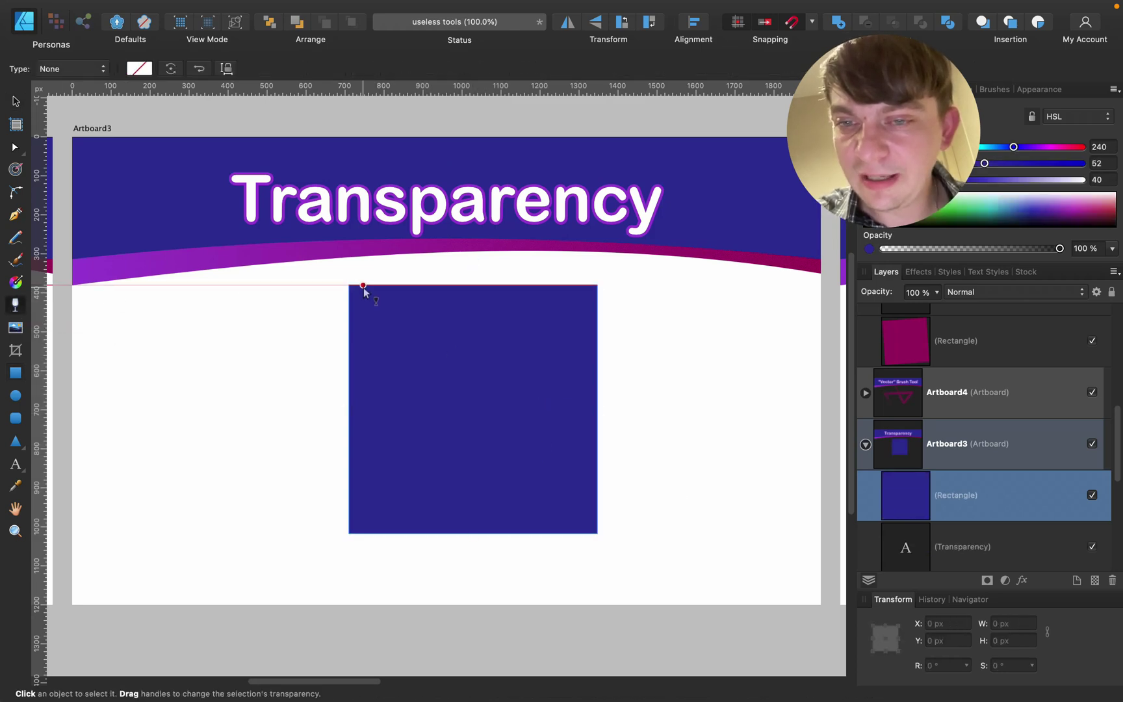
mouse_move(374, 312)
left_mouse_down()
mouse_move(482, 371)
mouse_move(559, 447)
mouse_move(520, 410)
mouse_move(505, 317)
mouse_move(543, 315)
left_mouse_up()
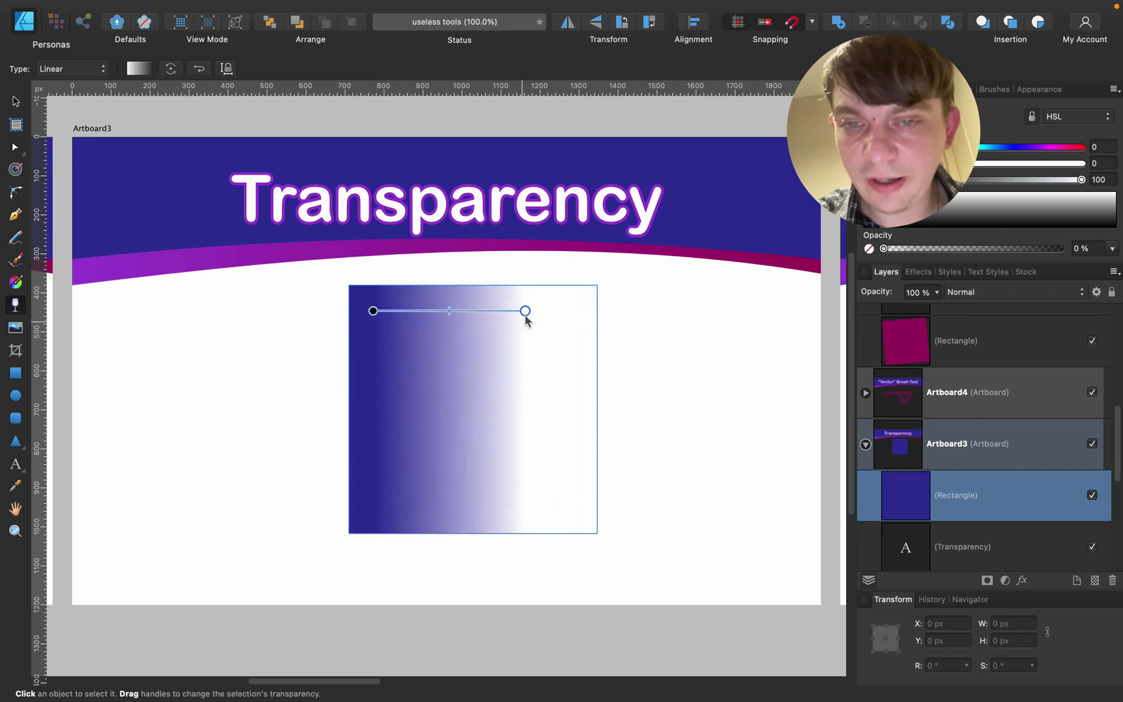
left_click(15, 101)
left_click_drag(477, 434, 383, 433)
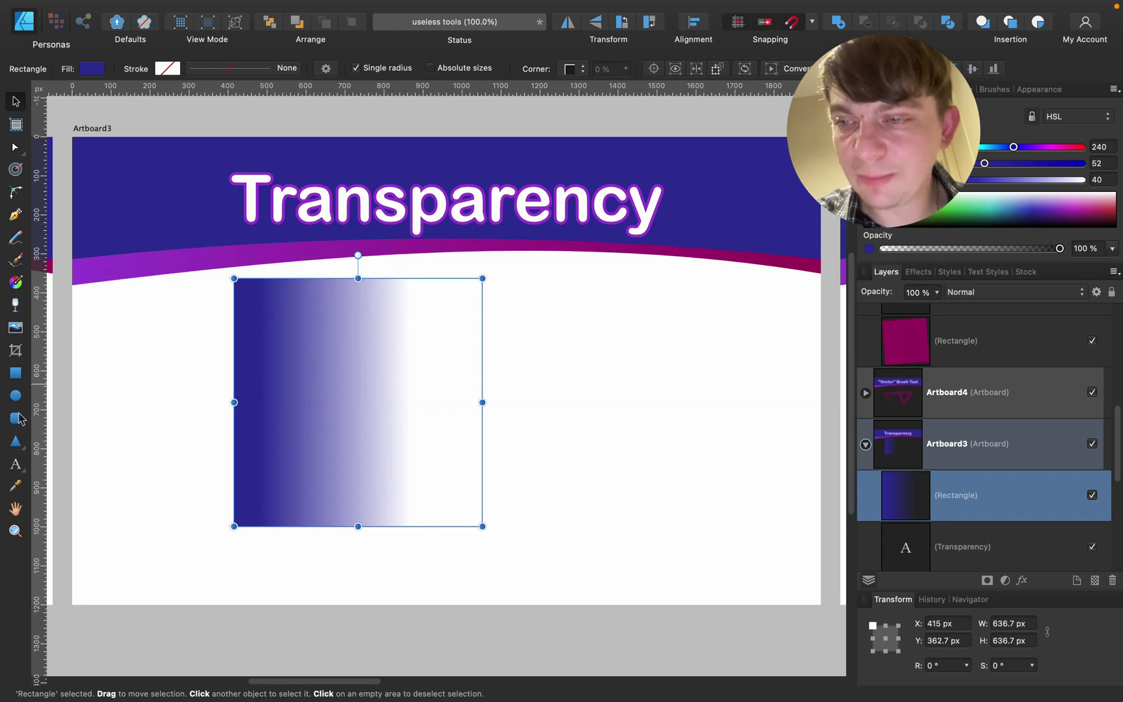
left_click(16, 304)
left_click(104, 69)
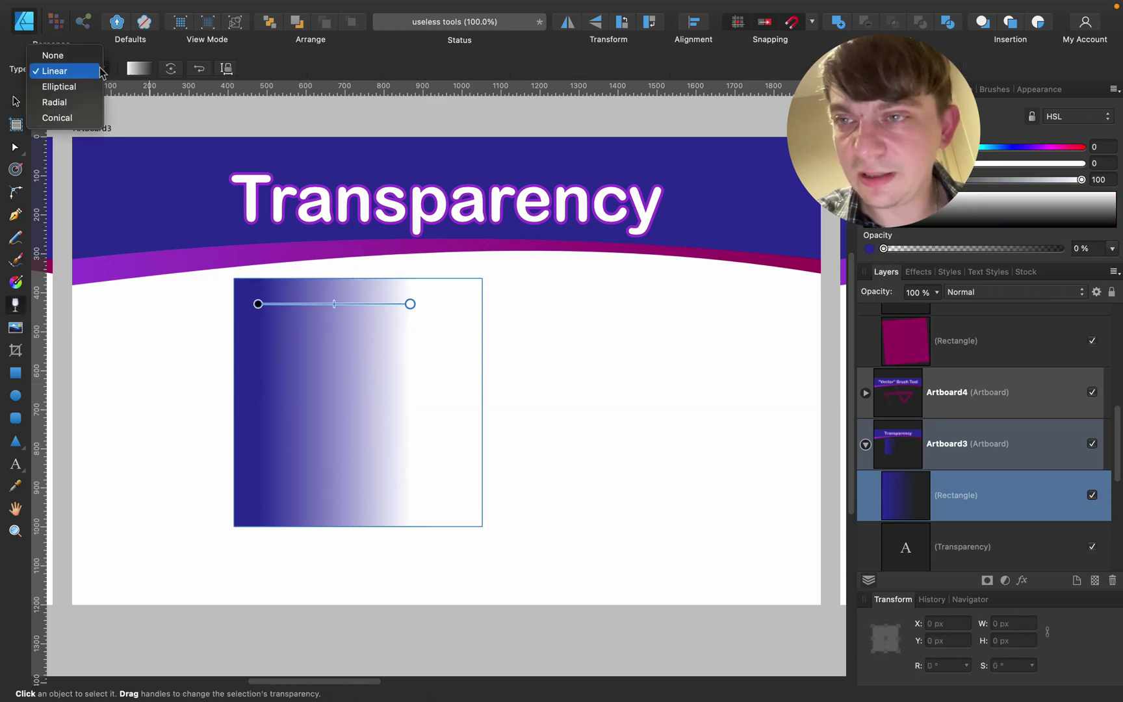
left_click(90, 87)
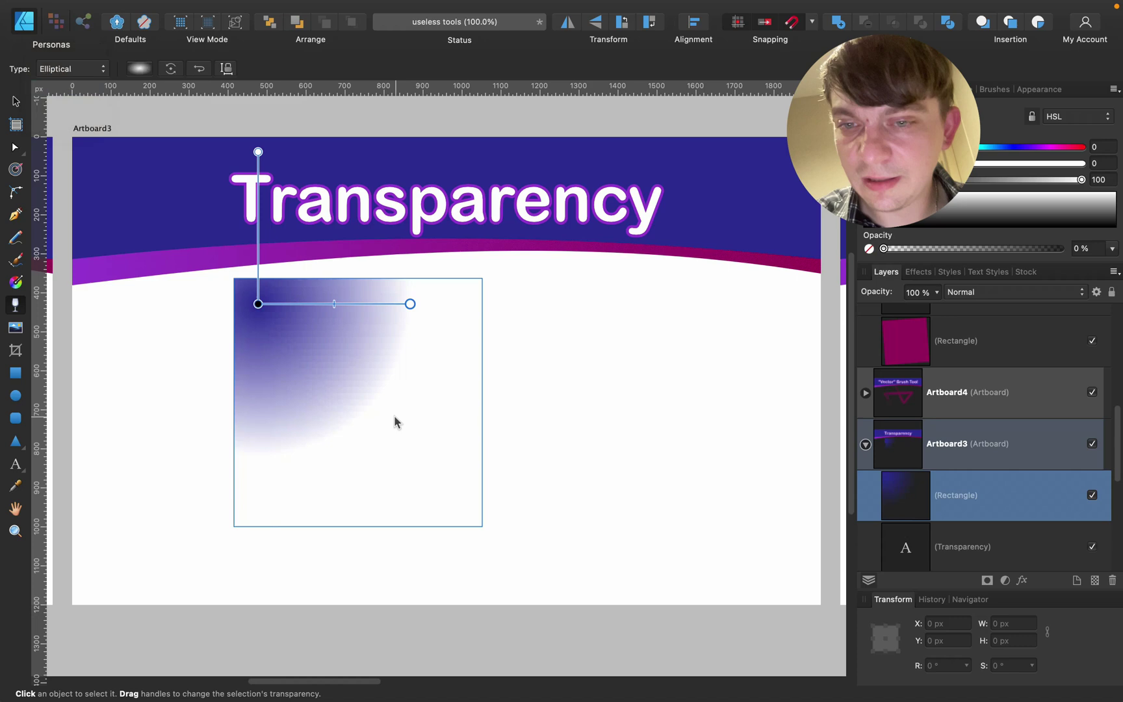
left_click_drag(358, 377, 428, 441)
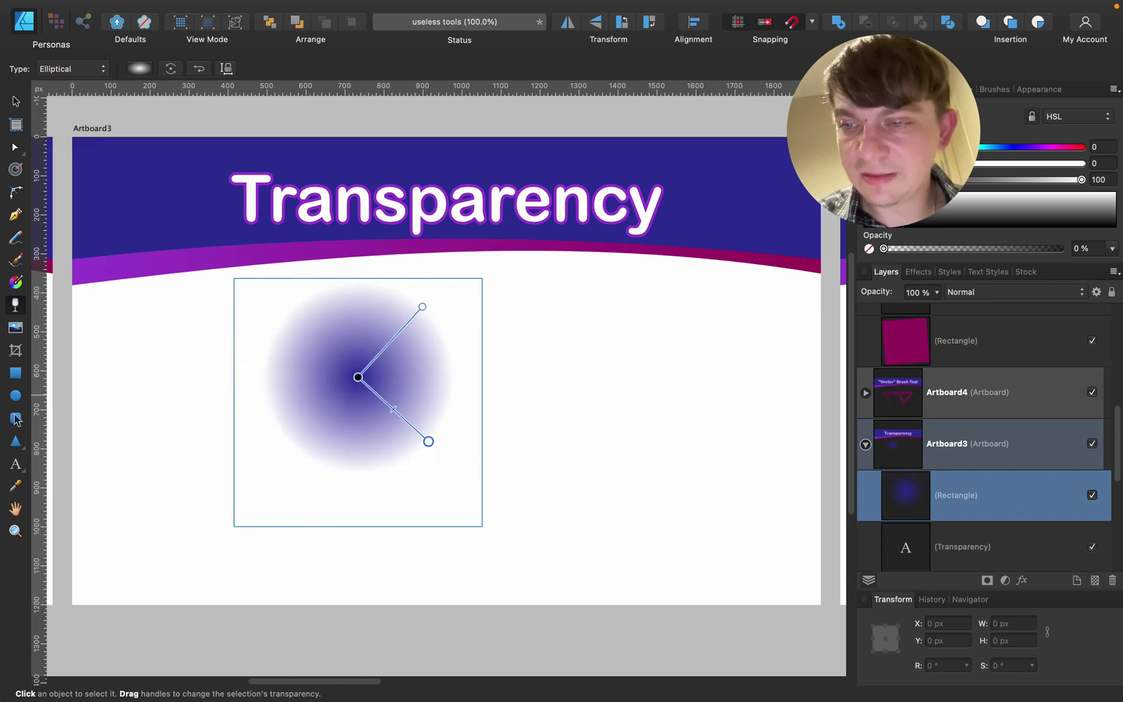
left_click(16, 396)
left_click_drag(644, 323, 263, 502)
left_click(25, 305)
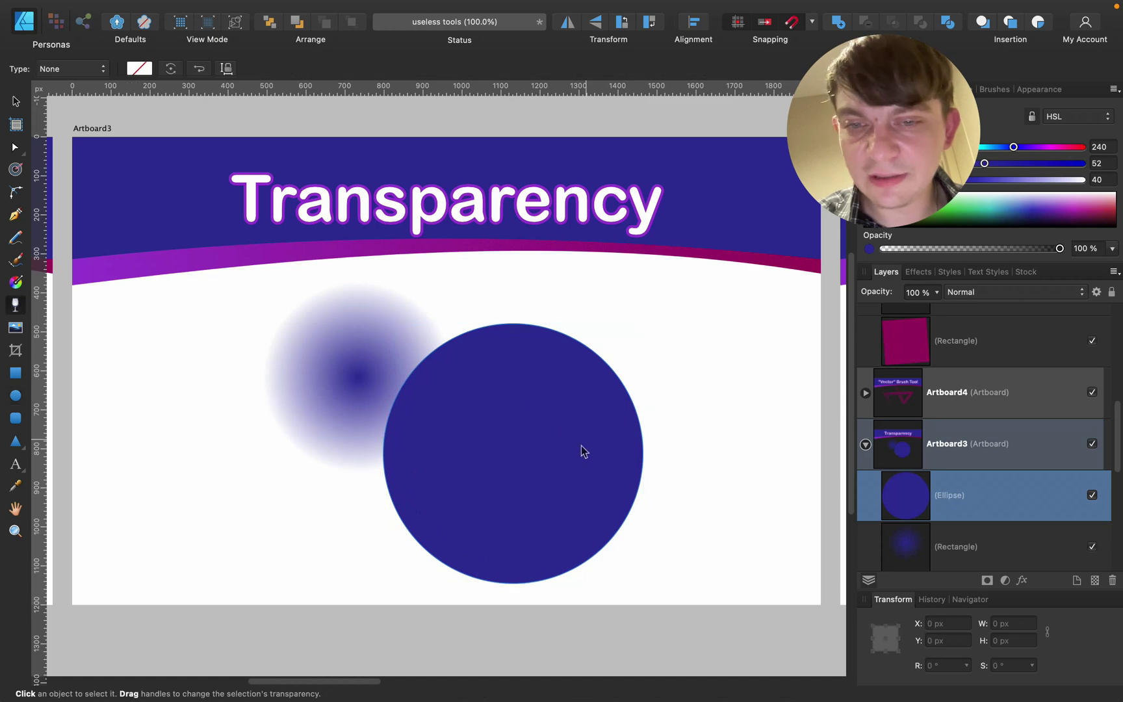
left_click_drag(555, 444, 459, 402)
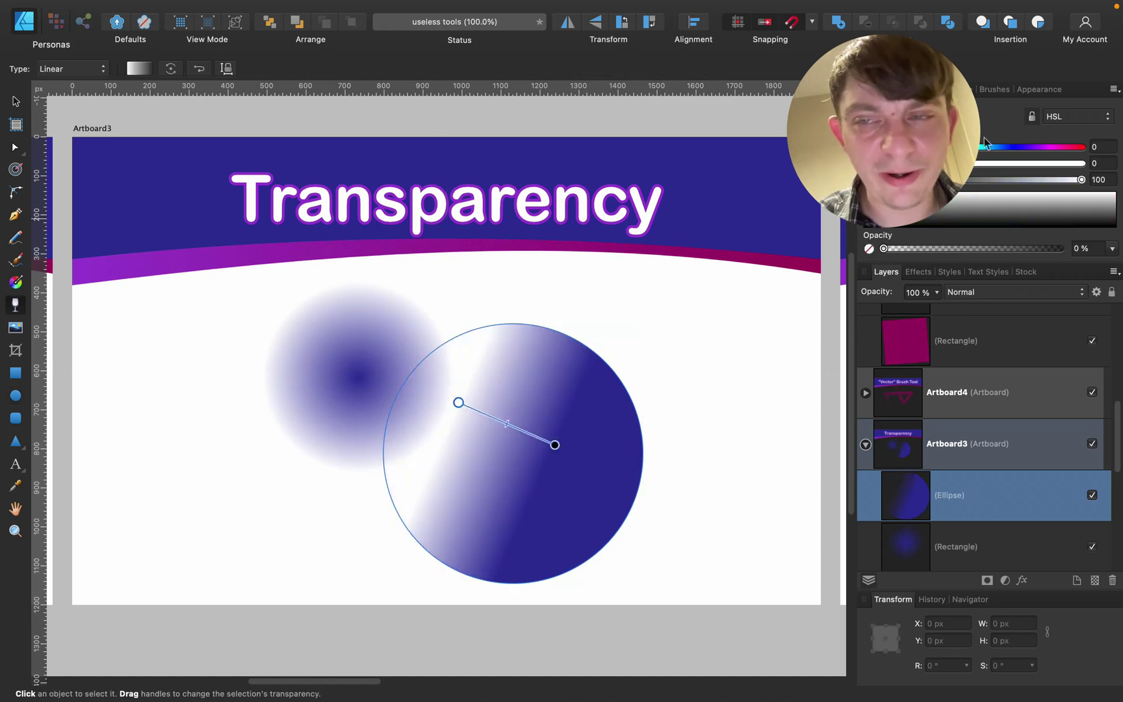
left_click(16, 100)
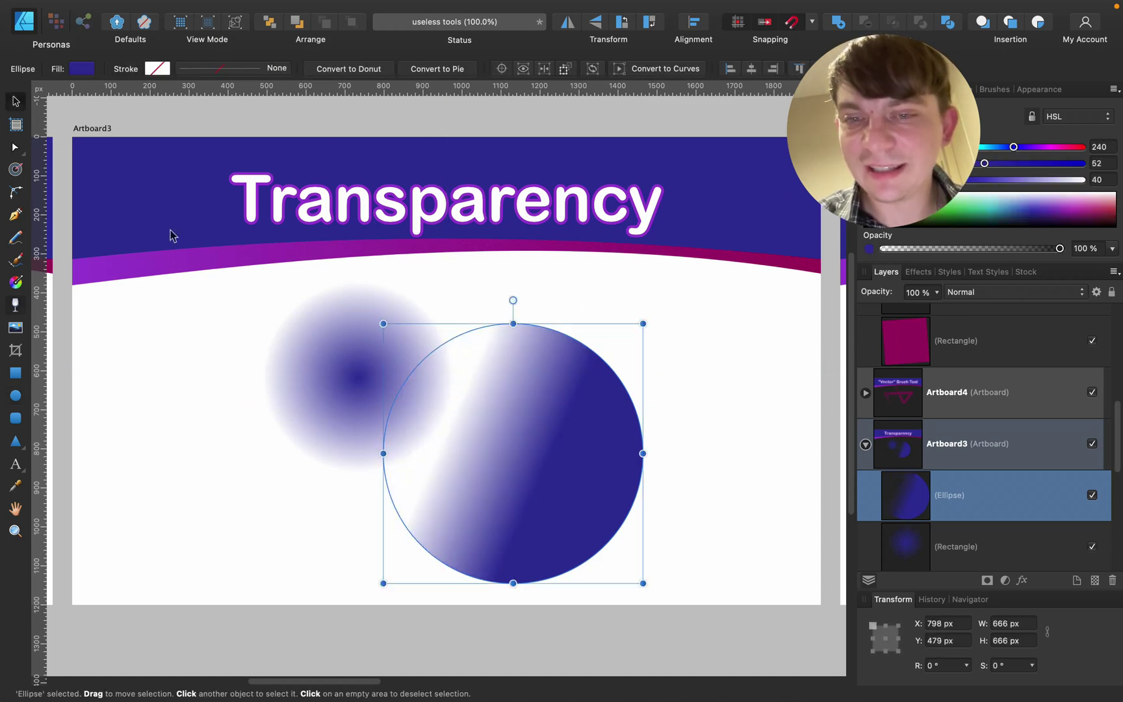
left_click_drag(614, 483, 634, 451)
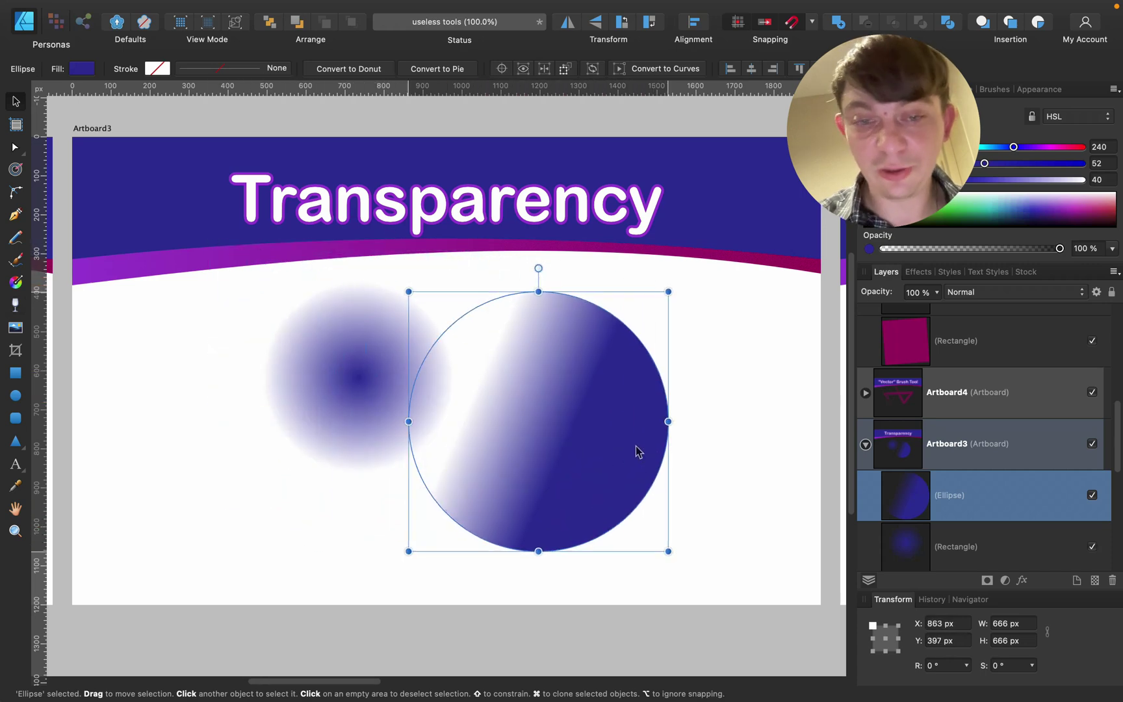
key("Delete")
key("Delete")
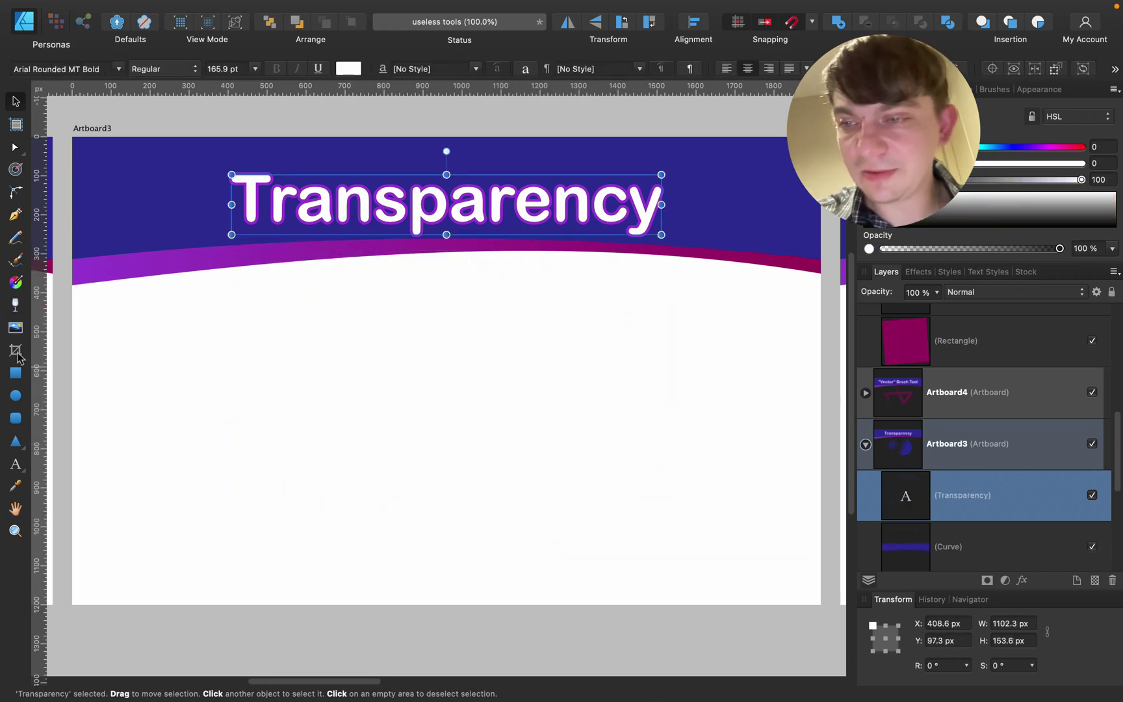
Draw a blue rectangle below the title, add a mask, and drag a linear gradient across it.
left_click(15, 373)
left_click_drag(351, 285, 637, 538)
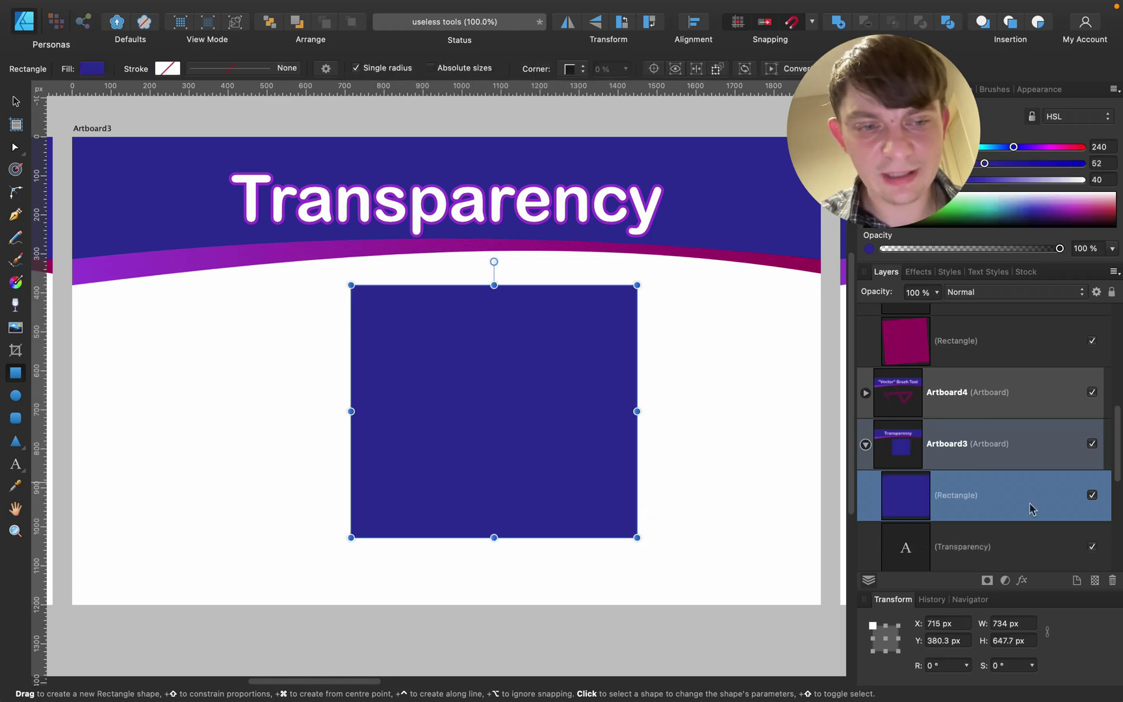
left_click(986, 581)
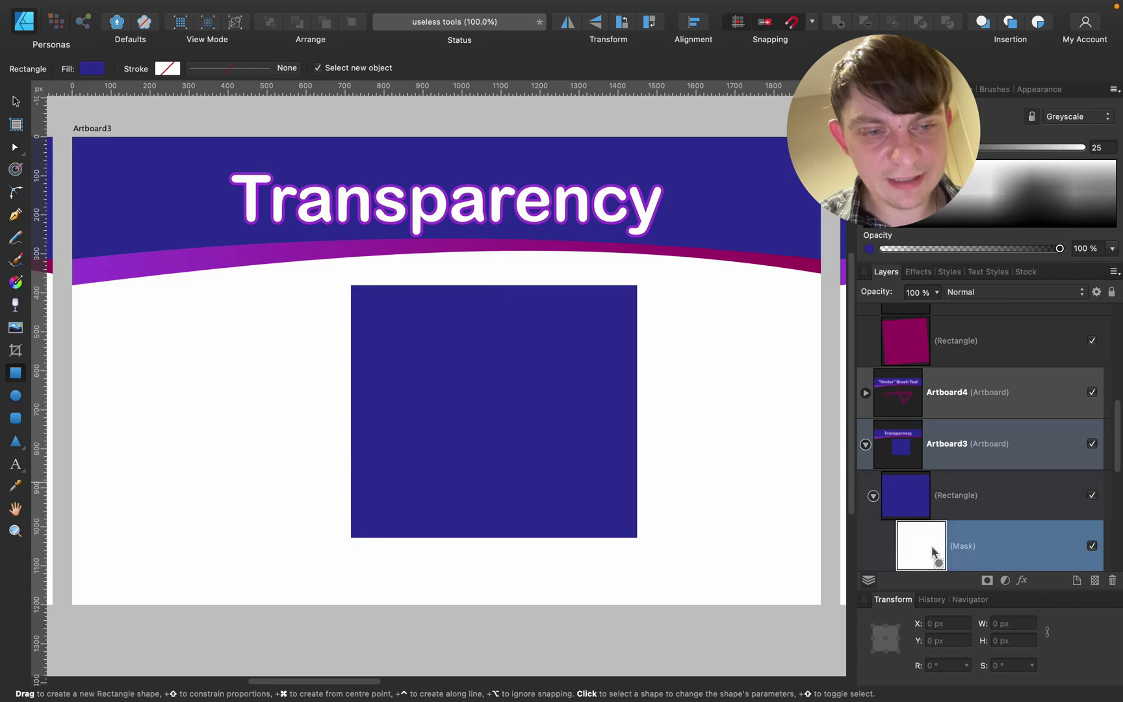
left_click(15, 286)
left_click_drag(583, 371, 410, 372)
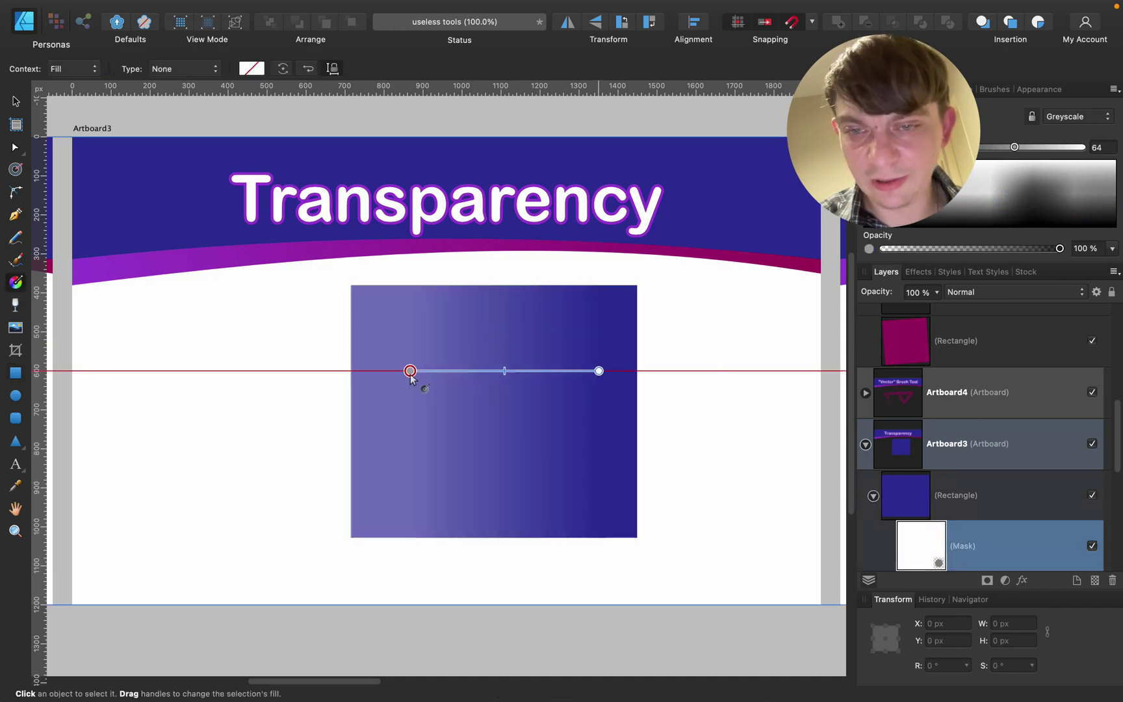
Set the mask gradient's right-hand stop to black.
left_click(251, 69)
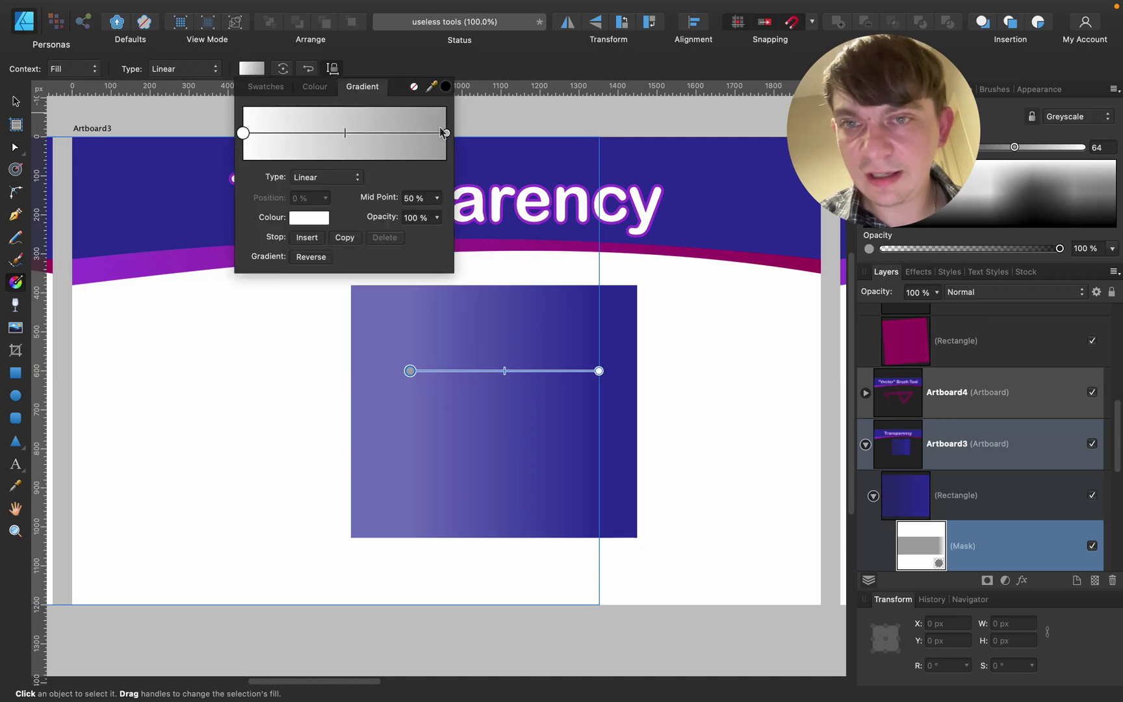
left_click(445, 133)
left_click(306, 217)
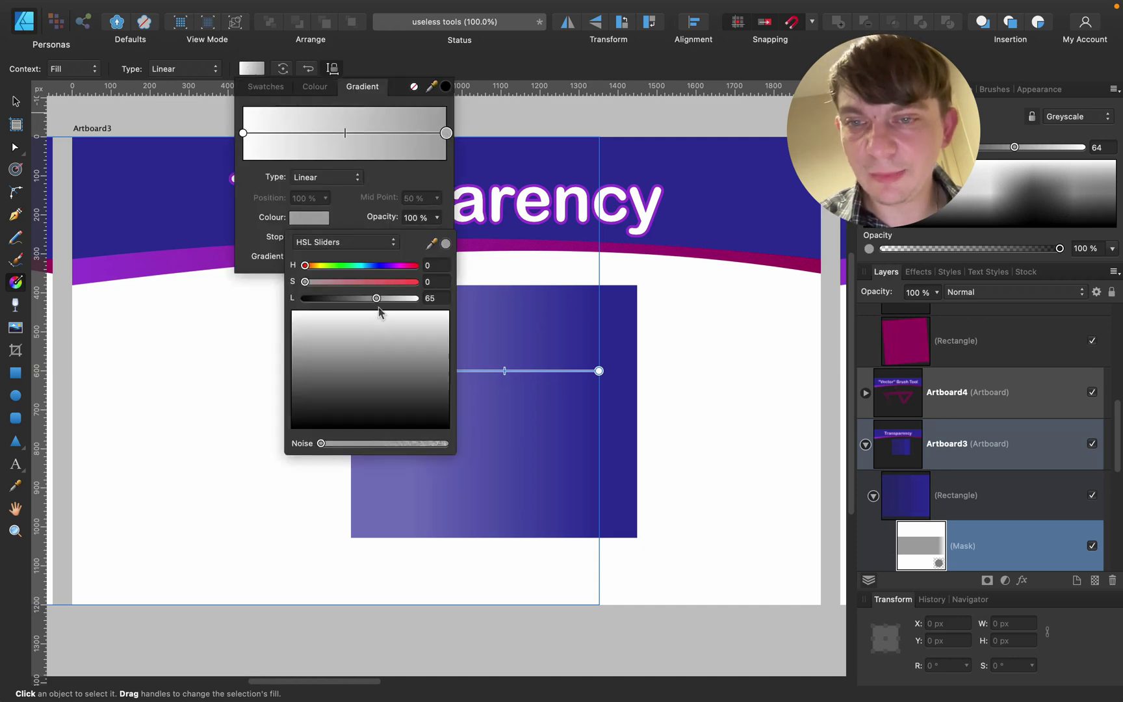
left_click_drag(376, 297, 209, 282)
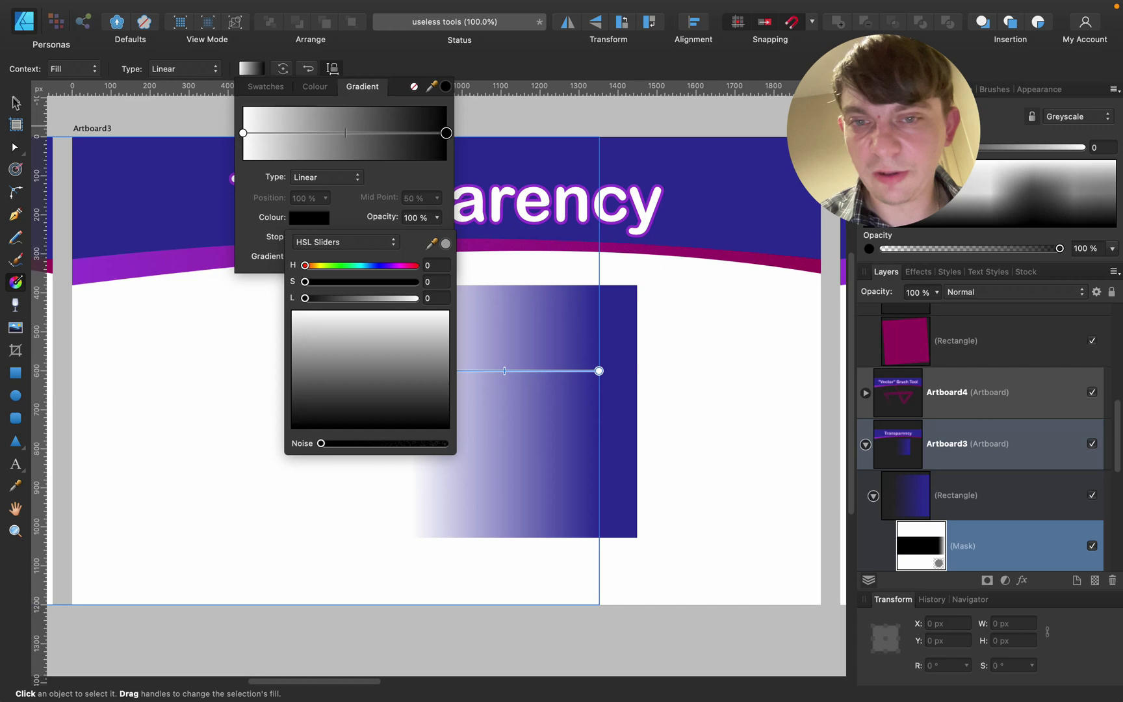
key("v")
Select the rectangle itself and shift the faded rectangle slightly left.
left_click(1001, 500)
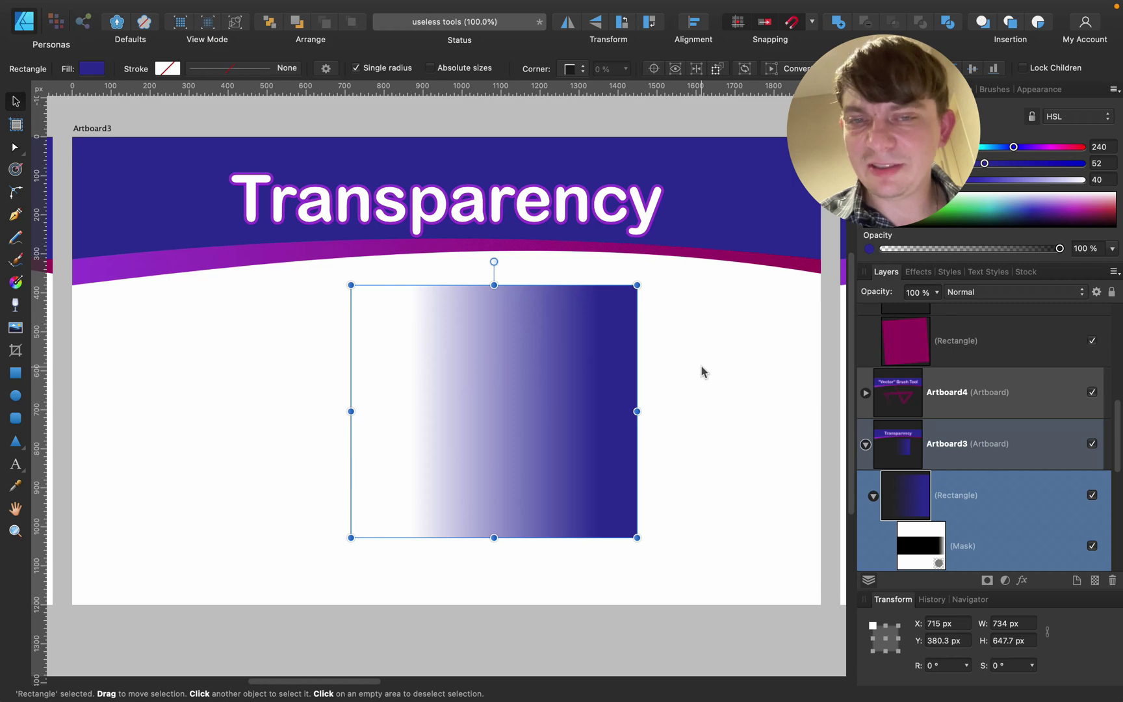
left_click(689, 377)
left_click(620, 409)
left_click_drag(586, 425, 559, 424)
left_click(676, 426)
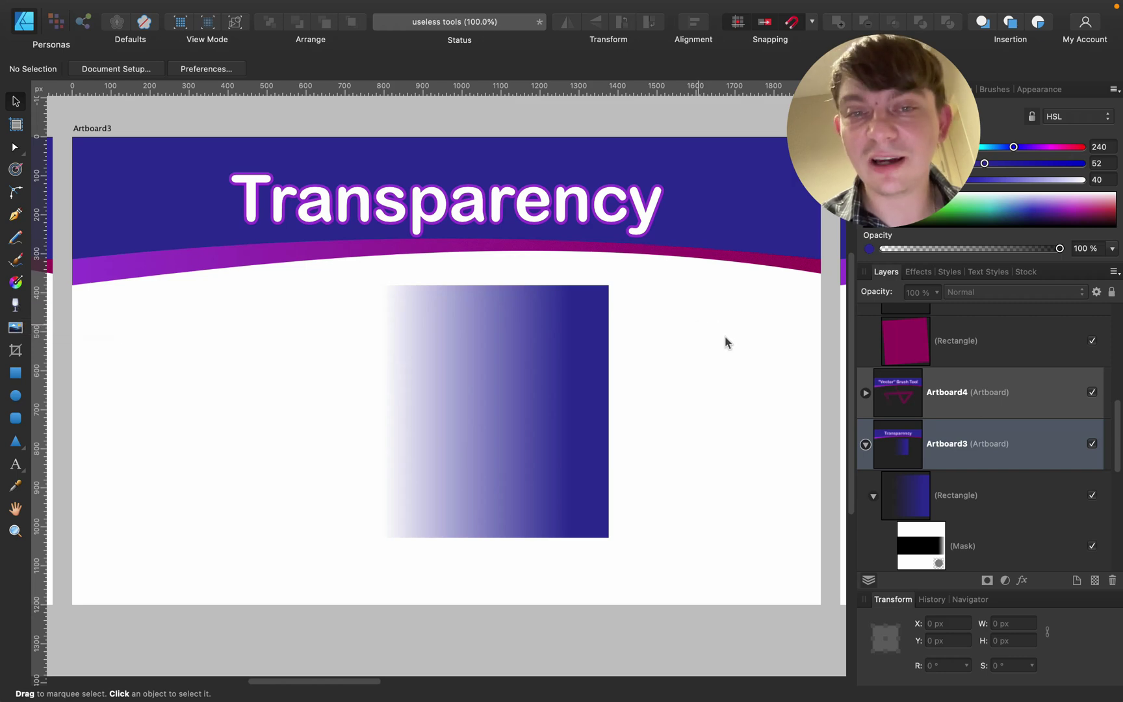
Pan to the Vector Brush Tool artboard and delete the pink brush stroke.
key("space")
scroll(786, 249, "right", 15)
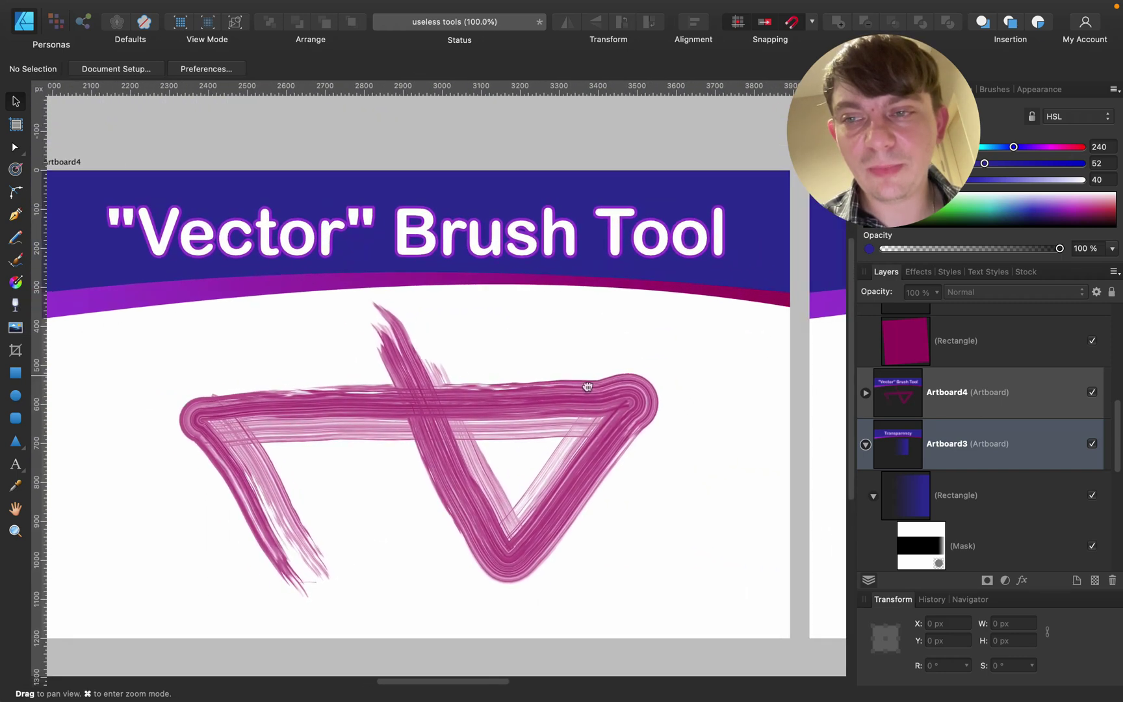
left_click_drag(587, 387, 617, 386)
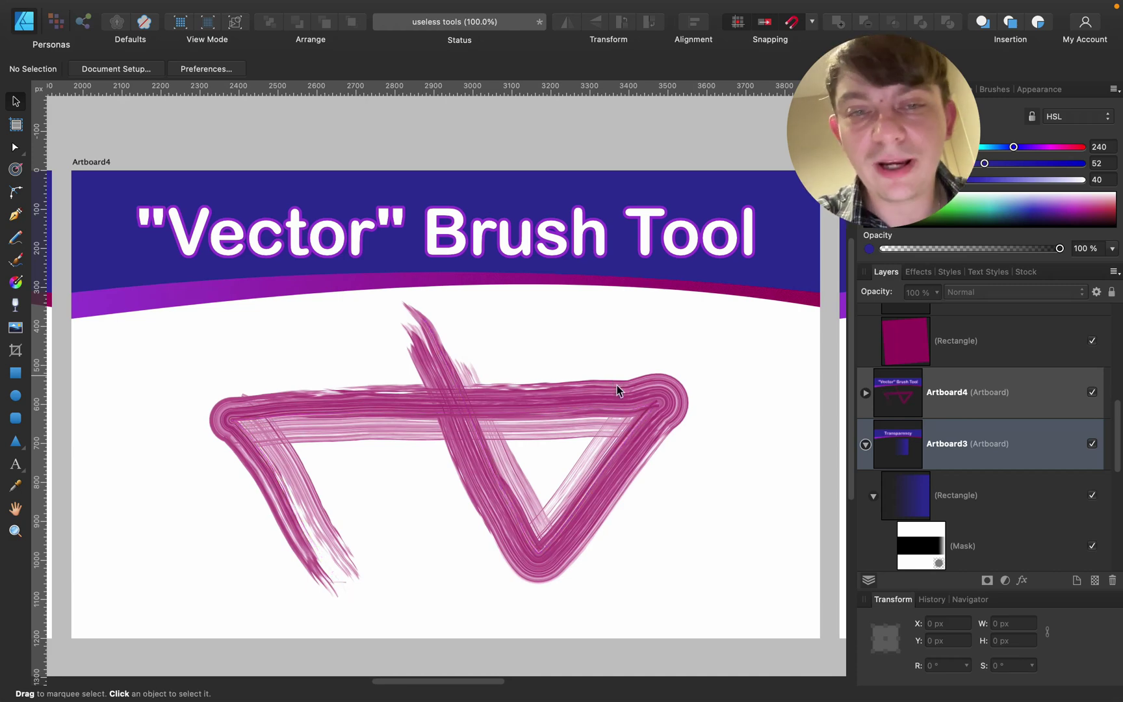
left_click(617, 385)
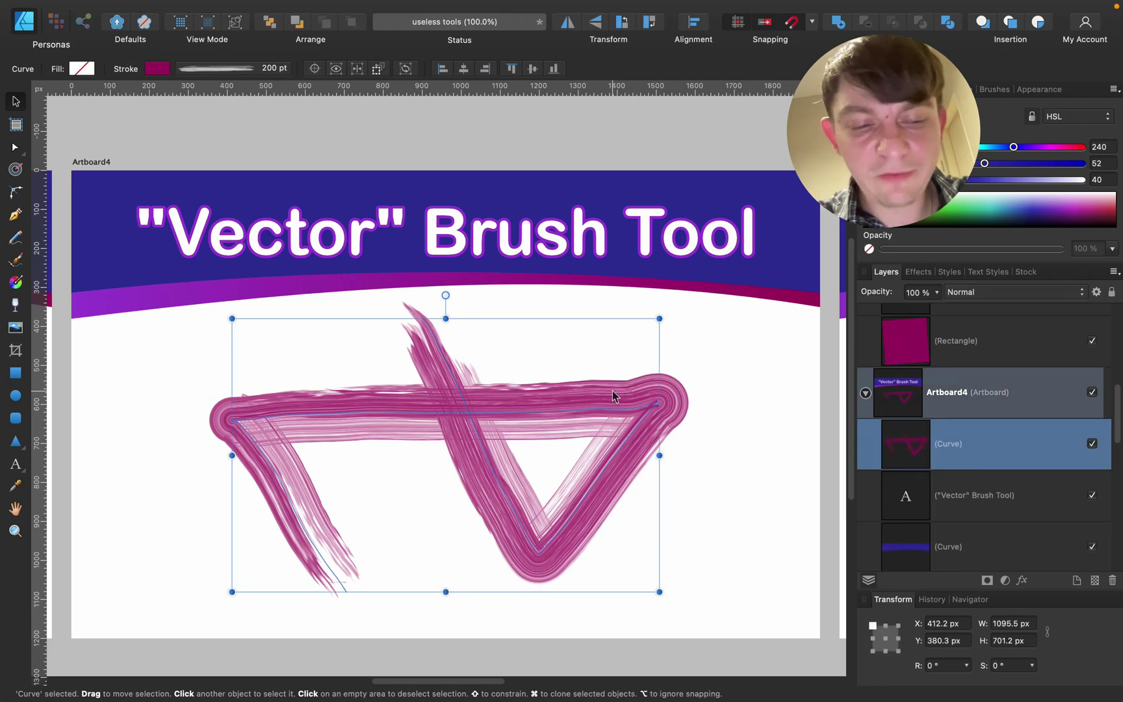
key("Delete")
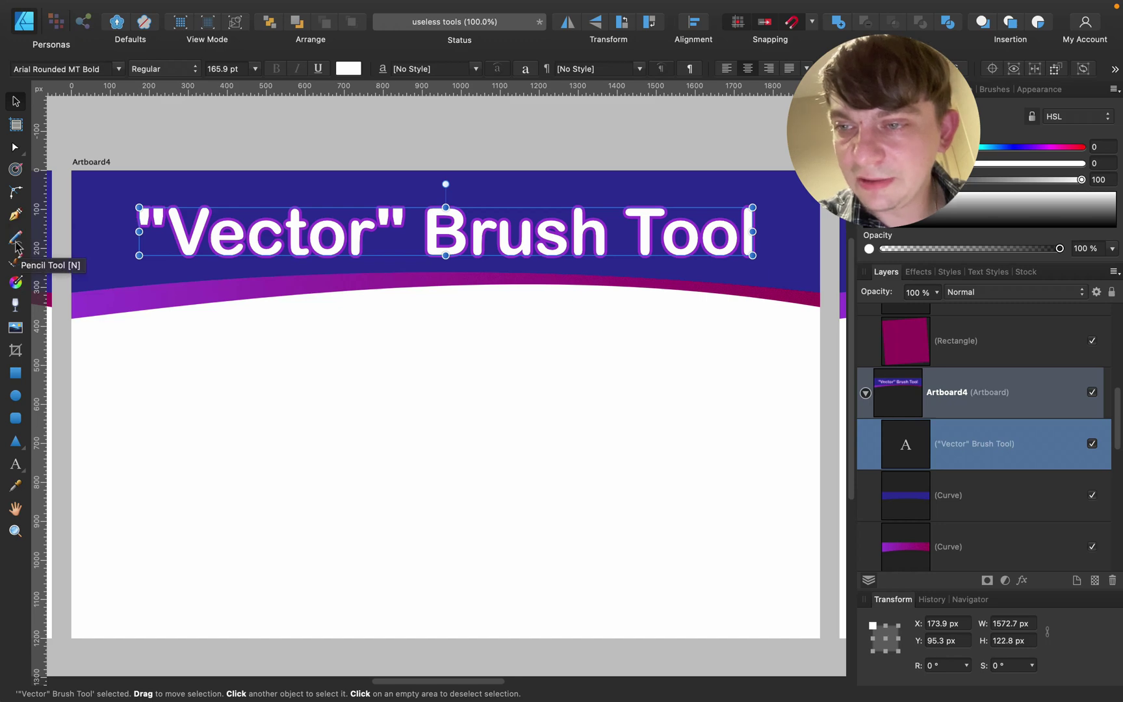
Paint a grey infinity-shaped vector brush stroke as a demo, then undo it.
left_click(15, 262)
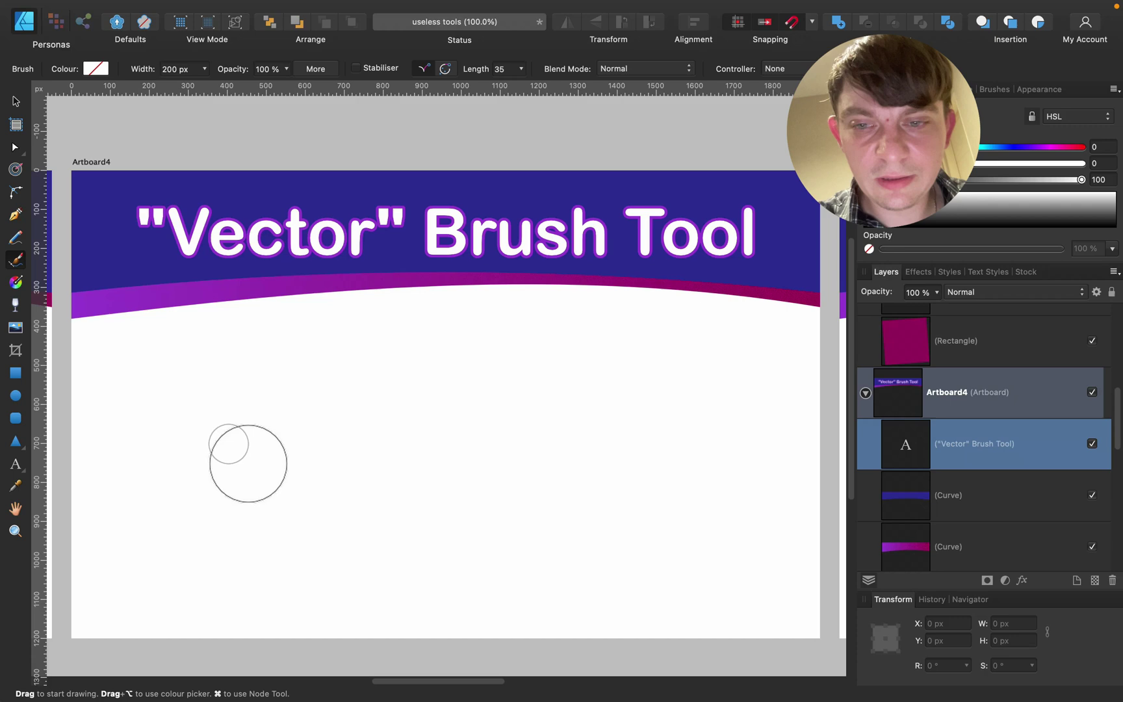
mouse_move(245, 464)
left_mouse_down()
mouse_move(324, 360)
mouse_move(405, 370)
mouse_move(451, 408)
mouse_move(505, 508)
mouse_move(660, 529)
mouse_move(710, 497)
mouse_move(694, 471)
mouse_move(712, 396)
mouse_move(672, 334)
mouse_move(640, 330)
mouse_move(577, 367)
mouse_move(535, 419)
mouse_move(502, 505)
mouse_move(392, 539)
mouse_move(277, 547)
mouse_move(211, 511)
mouse_move(246, 542)
mouse_move(199, 483)
mouse_move(190, 435)
mouse_move(209, 390)
mouse_move(246, 352)
left_mouse_up()
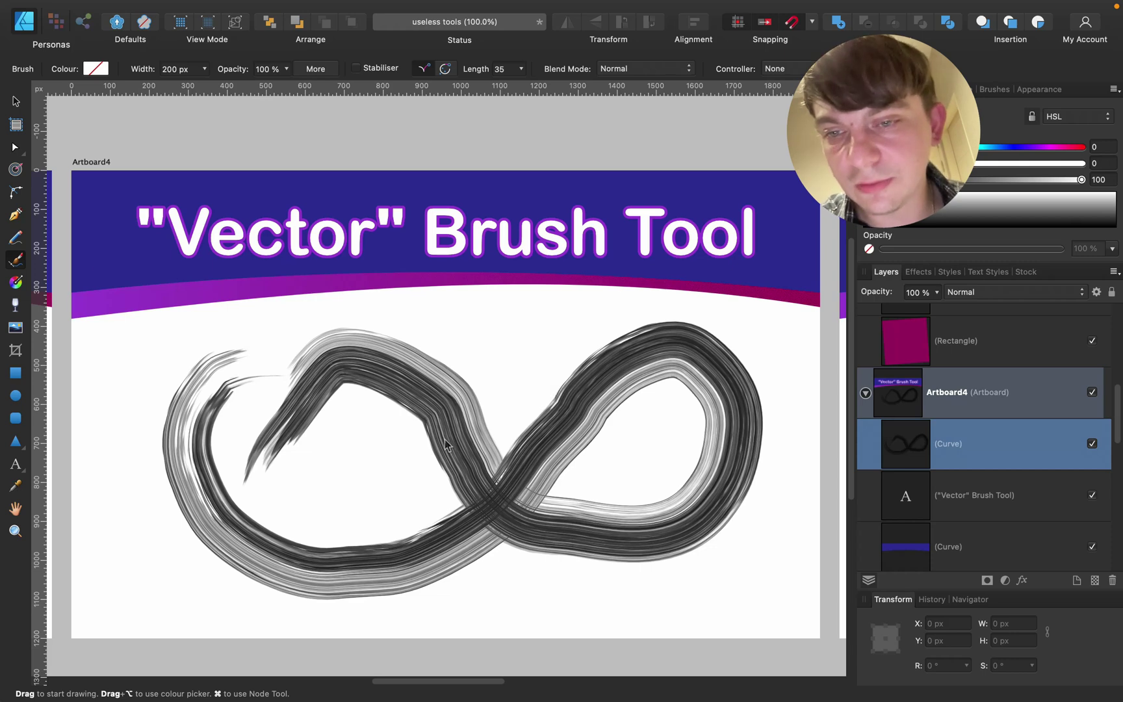
key("super")
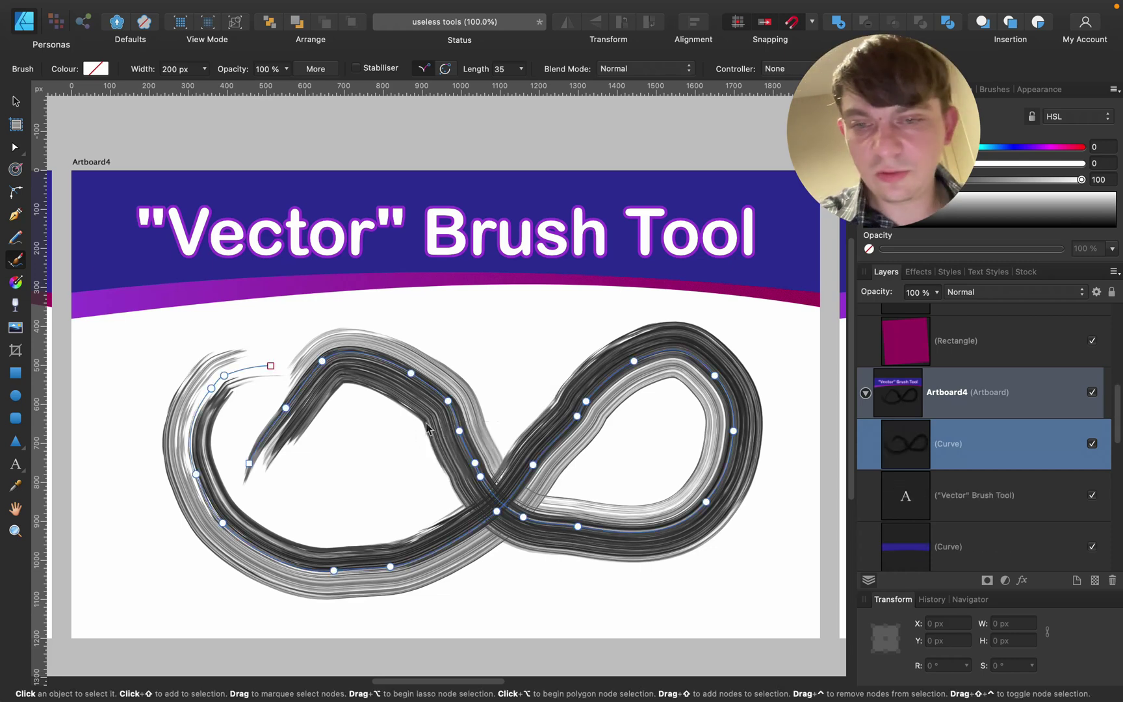
key("super+z")
key("n")
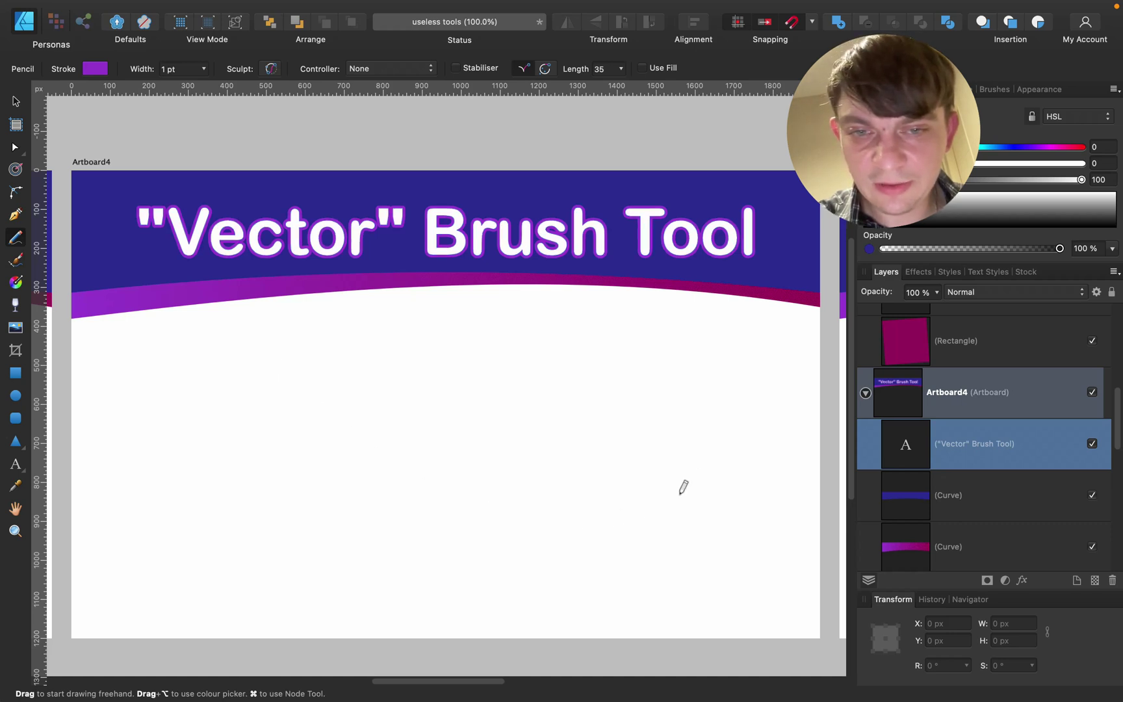
Give the freehand loop a black-and-grey textured 200 pt brush from the Brushes panel.
key("super+shift+z")
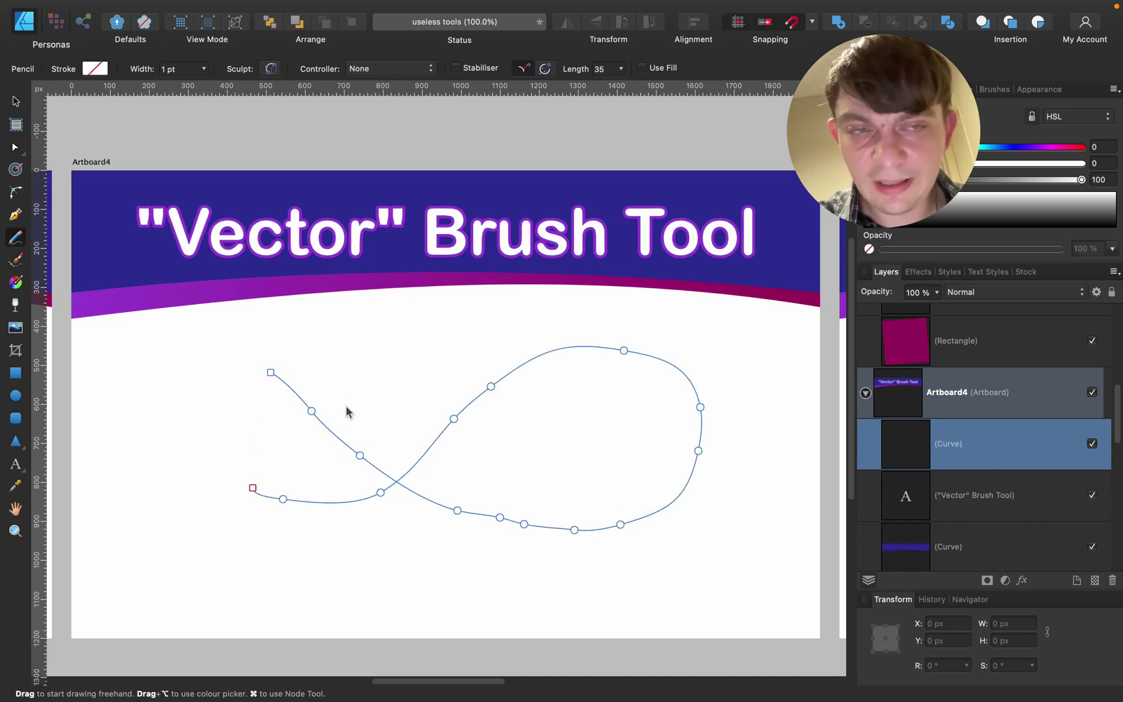
left_click(994, 93)
left_click(1040, 164)
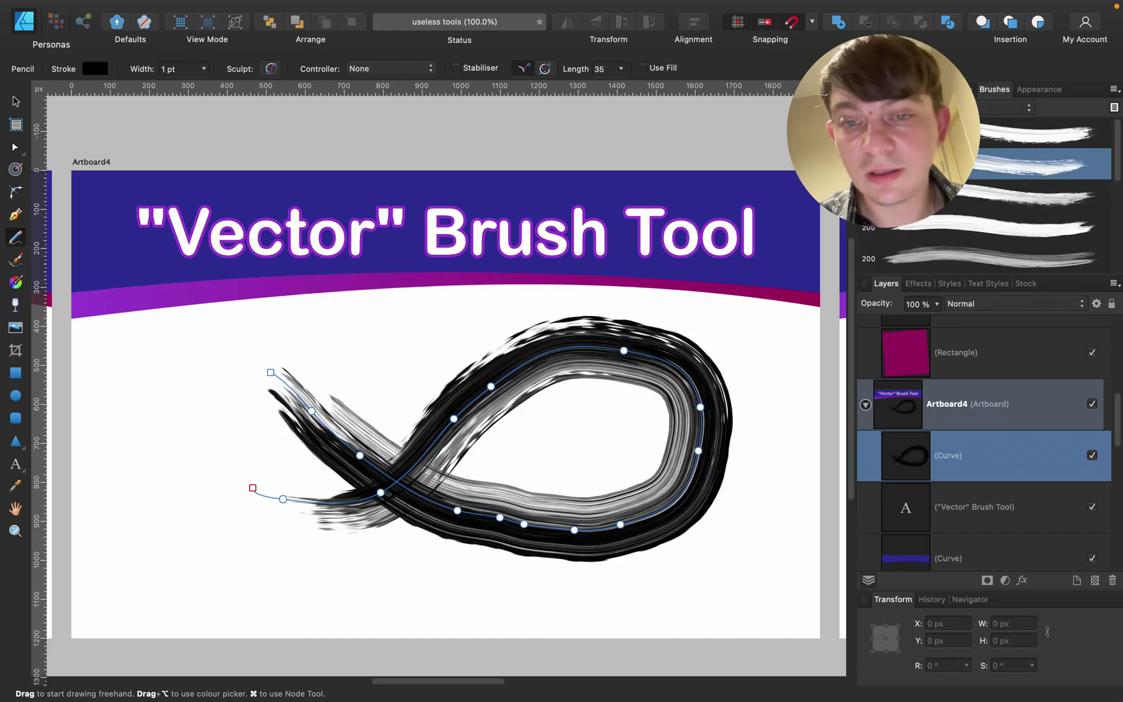
left_click(16, 103)
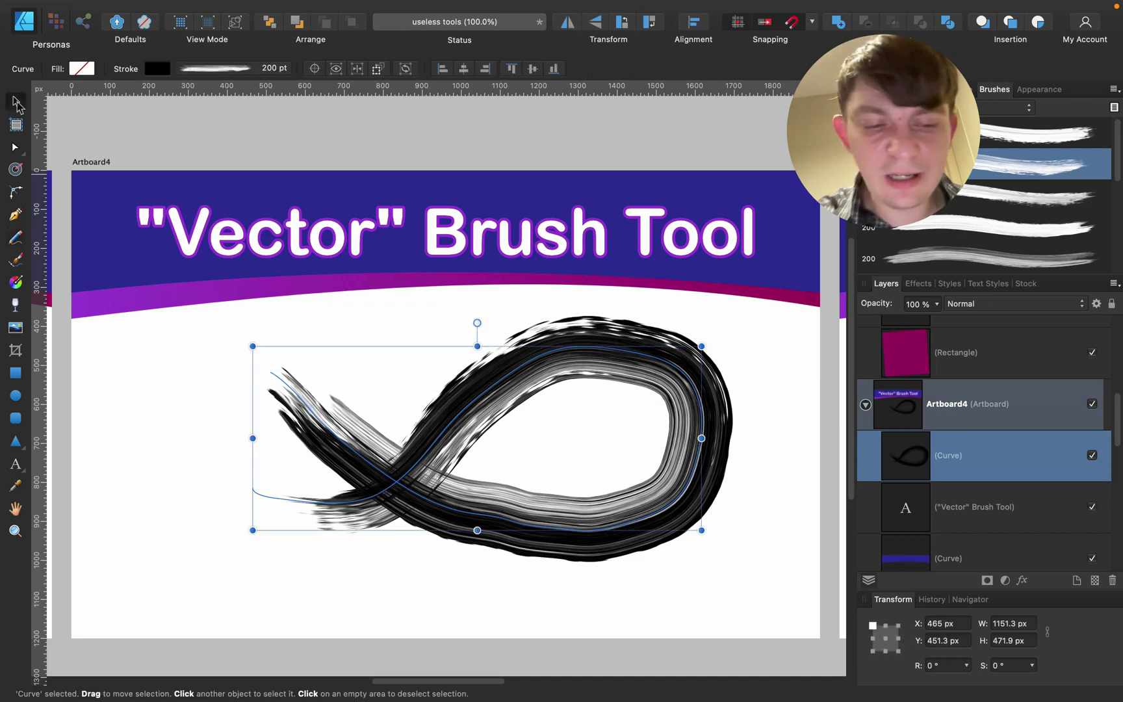
Delete the loop and build a closed six-node figure-eight curve with the Pen Tool.
key("Delete")
left_click(17, 214)
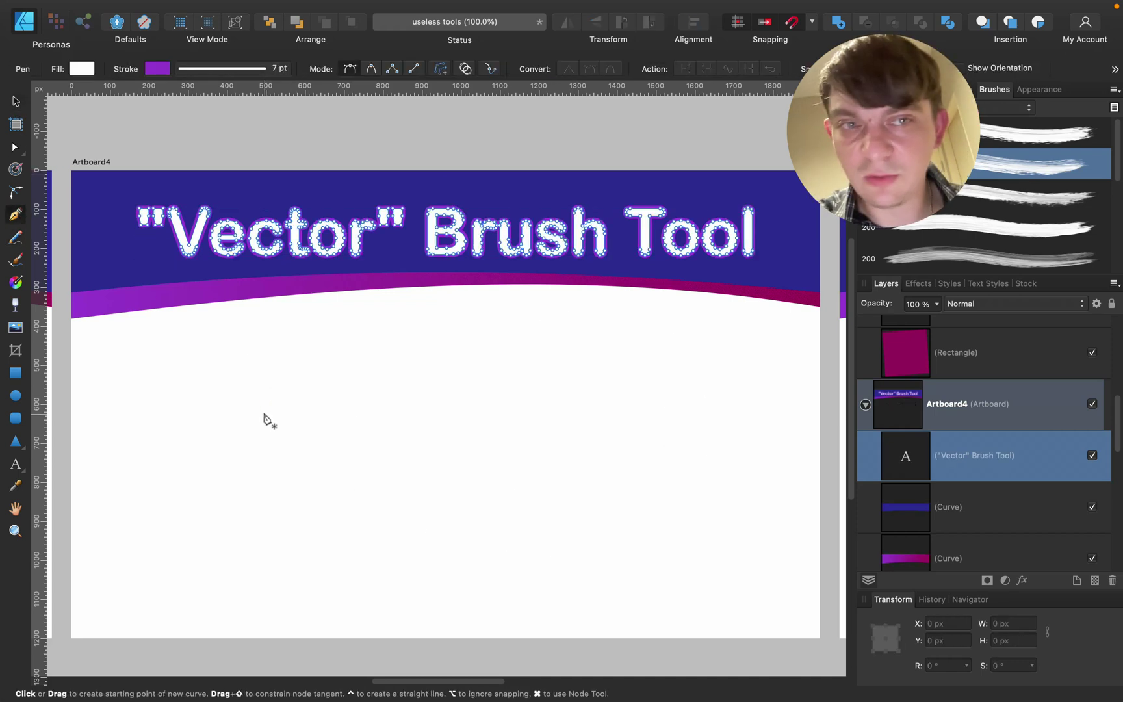
left_click_drag(266, 417, 315, 377)
left_click_drag(467, 361, 541, 383)
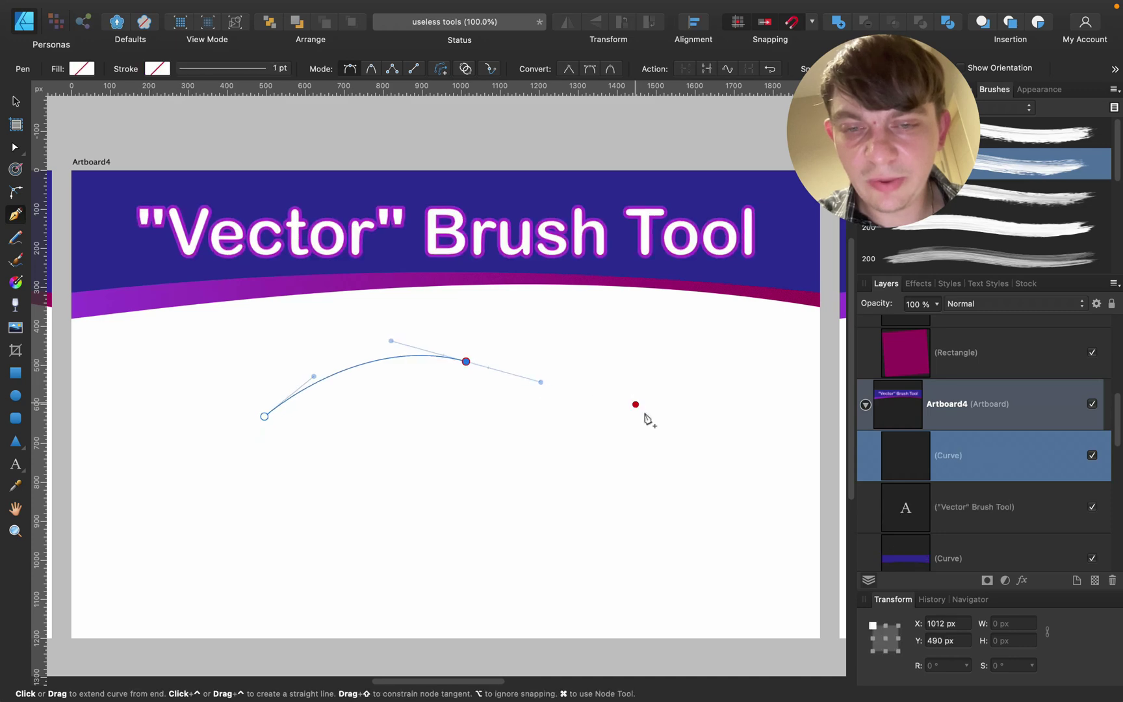
left_click_drag(639, 405, 662, 449)
left_click_drag(534, 514, 443, 463)
left_click_drag(346, 332, 279, 349)
left_click_drag(265, 416, 314, 455)
Nudge the upper node, then try several brush textures, ending on the streaky grey-black one.
key("a")
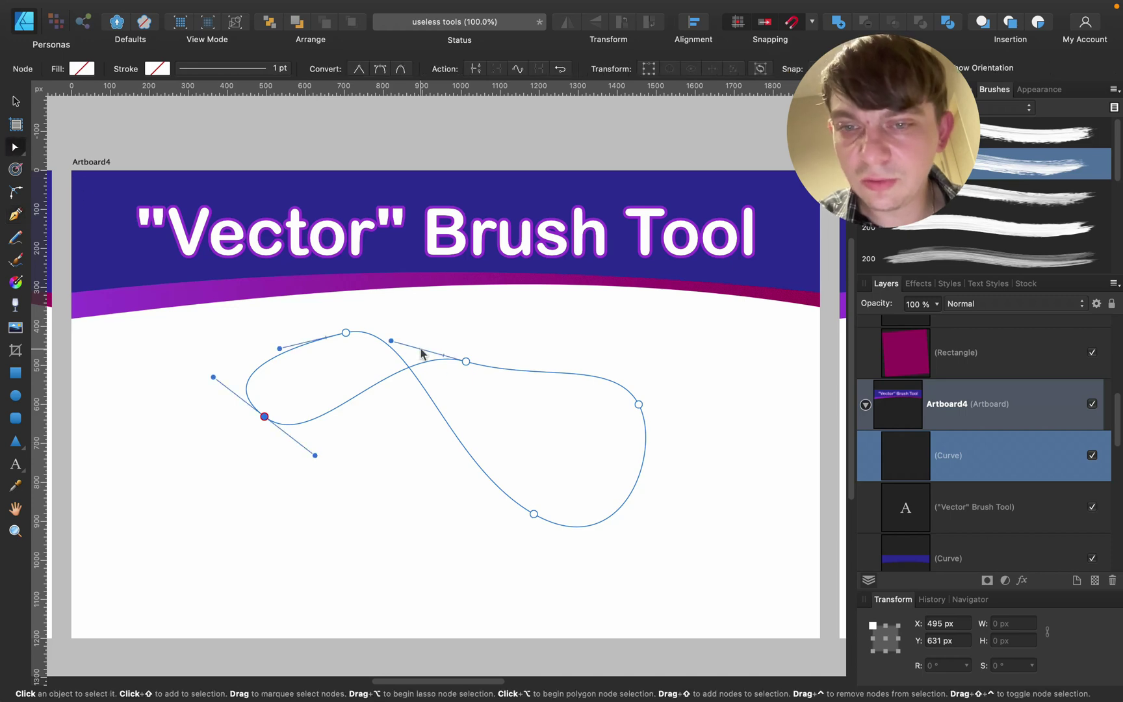
left_click_drag(466, 362, 490, 349)
left_click(1047, 163)
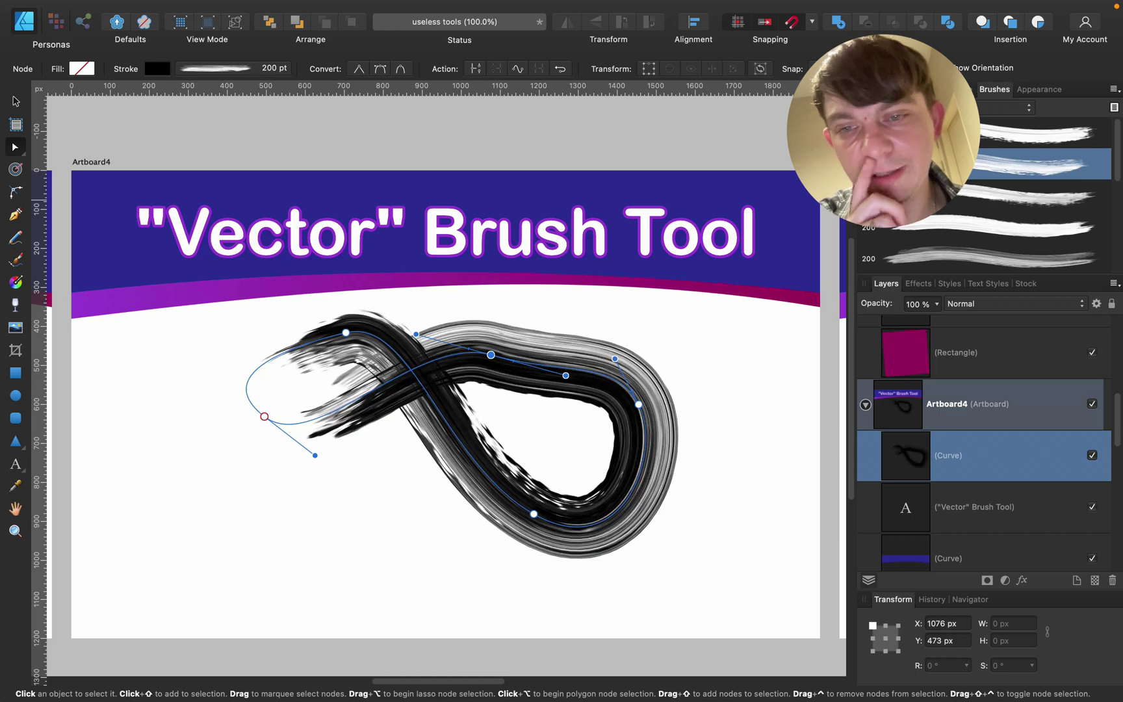
left_click(969, 195)
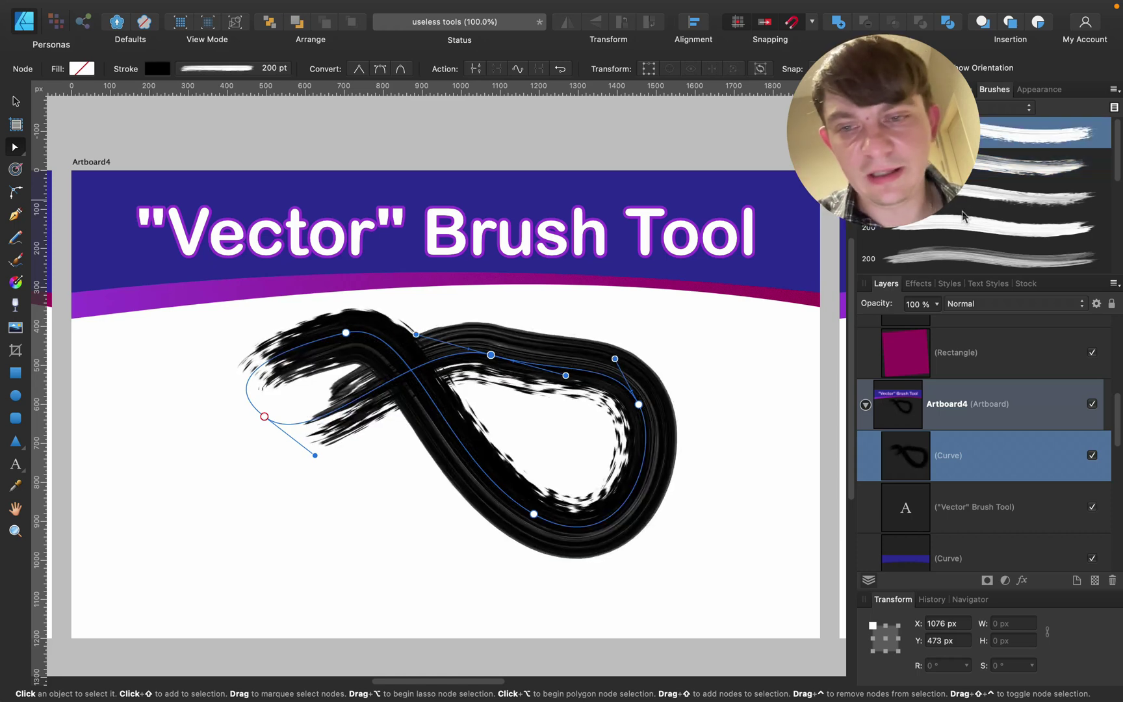
left_click(969, 230)
left_click(976, 170)
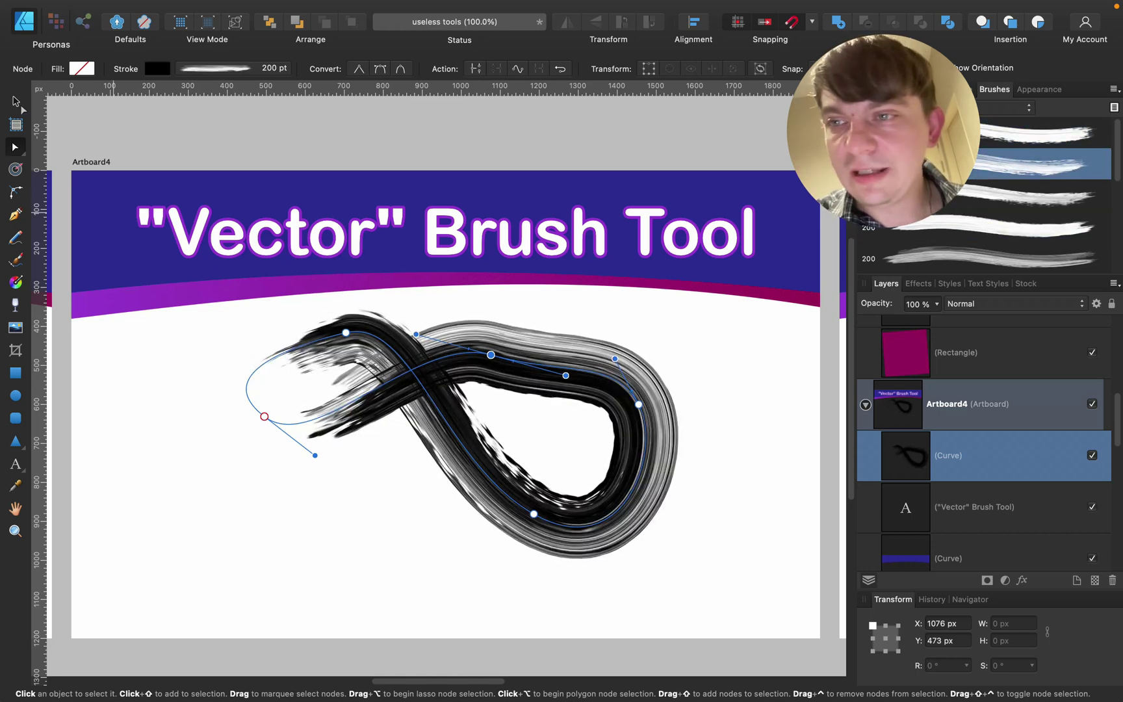
Select the whole brushed figure-eight curve and delete it.
key("v")
left_click_drag(205, 321, 767, 623)
key("Delete")
left_click(16, 260)
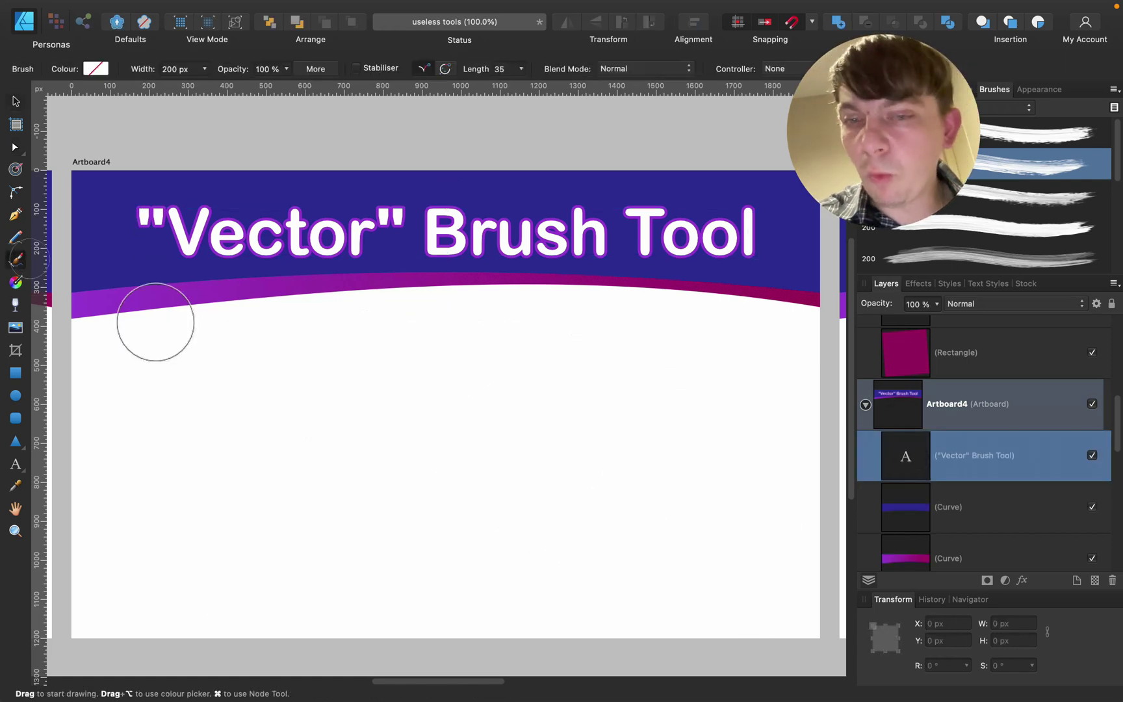
mouse_move(663, 479)
left_mouse_down()
mouse_move(672, 477)
mouse_move(584, 380)
mouse_move(507, 402)
mouse_move(466, 477)
mouse_move(289, 527)
mouse_move(185, 394)
mouse_move(244, 301)
mouse_move(403, 451)
mouse_move(626, 590)
mouse_move(765, 451)
mouse_move(559, 324)
mouse_move(313, 494)
mouse_move(138, 377)
mouse_move(339, 334)
mouse_move(546, 431)
mouse_move(595, 422)
left_mouse_up()
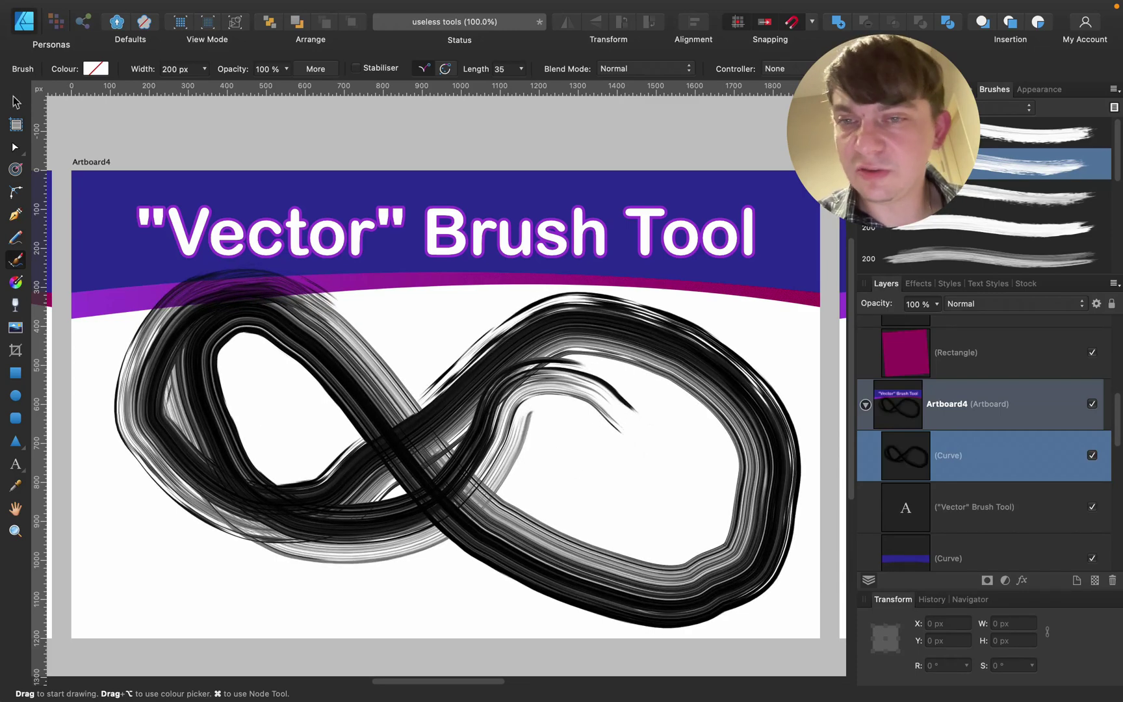
left_click(15, 101)
key("Delete")
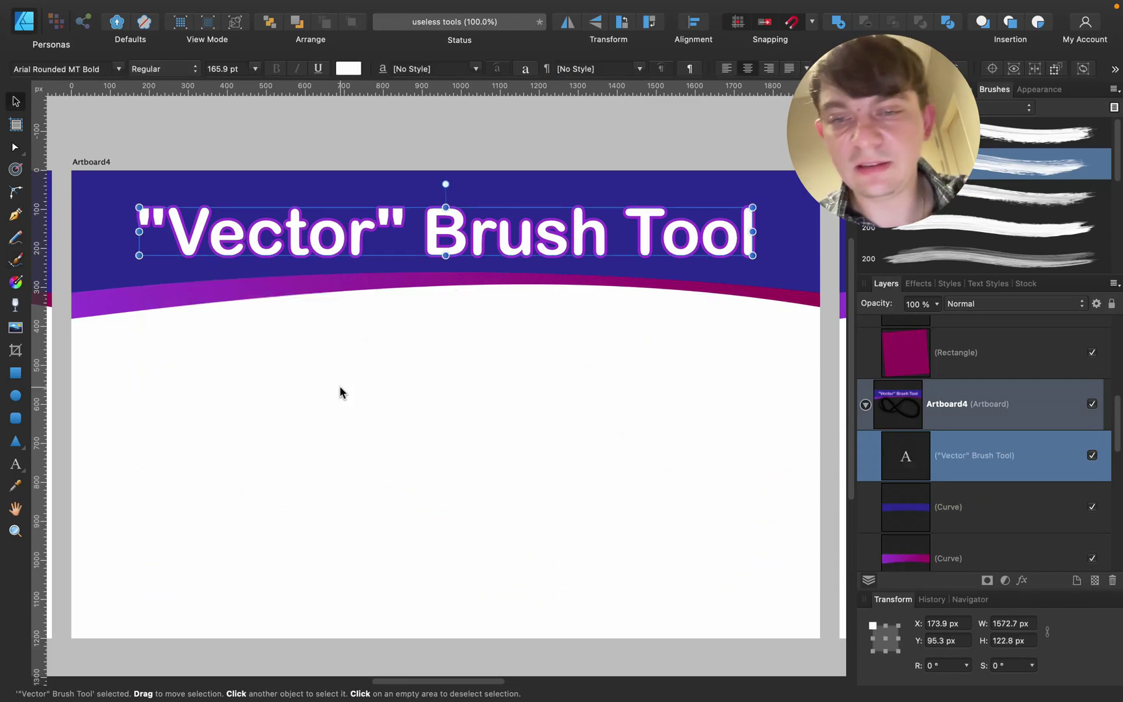
left_click(355, 376)
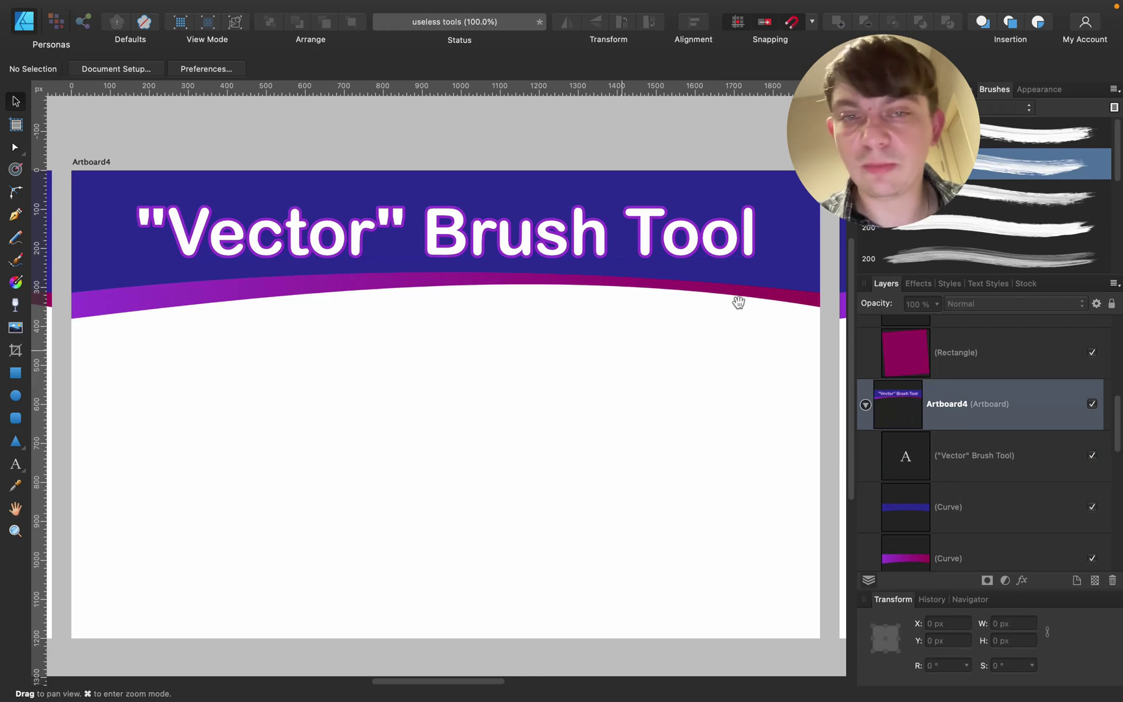
Bring the Arrange artboard into view and send the blue square to the very back.
scroll(737, 301, "right", 10)
left_click_drag(595, 309, 523, 325)
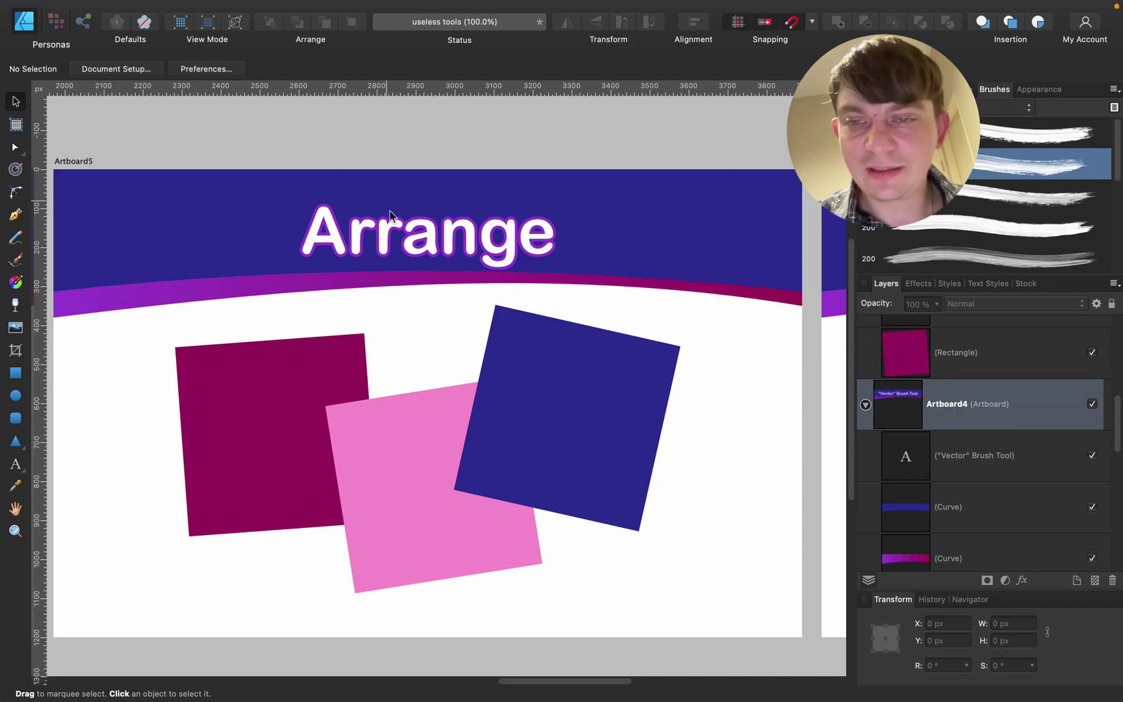
left_click(323, 387)
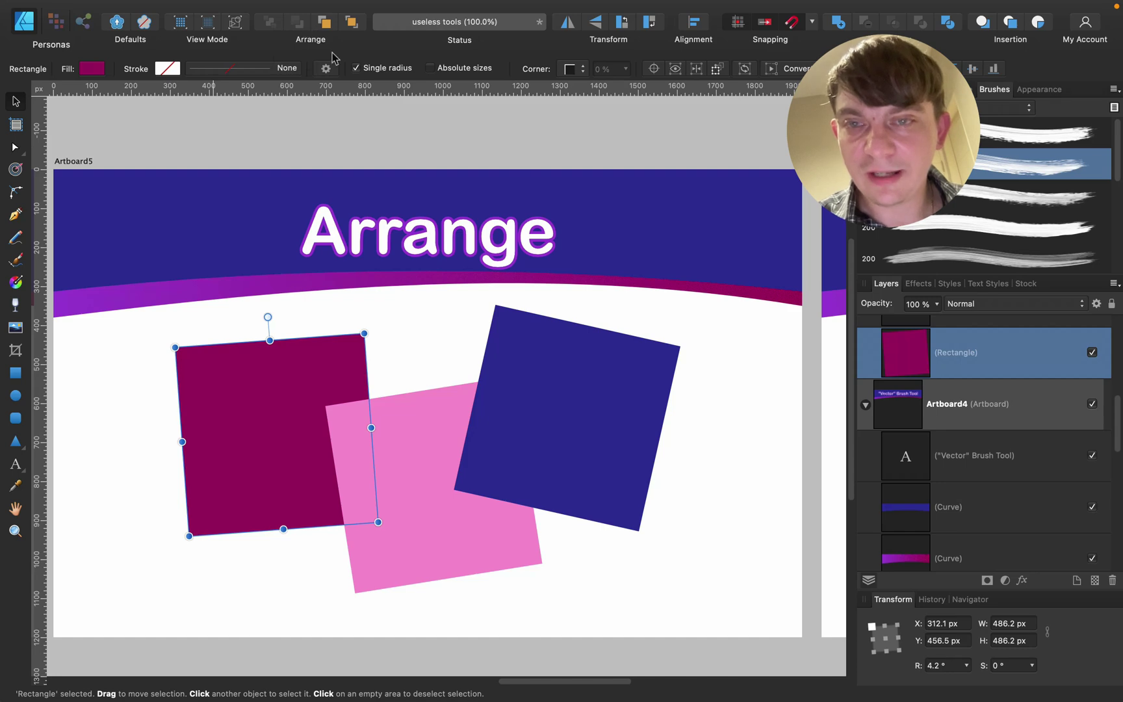
left_click(577, 414)
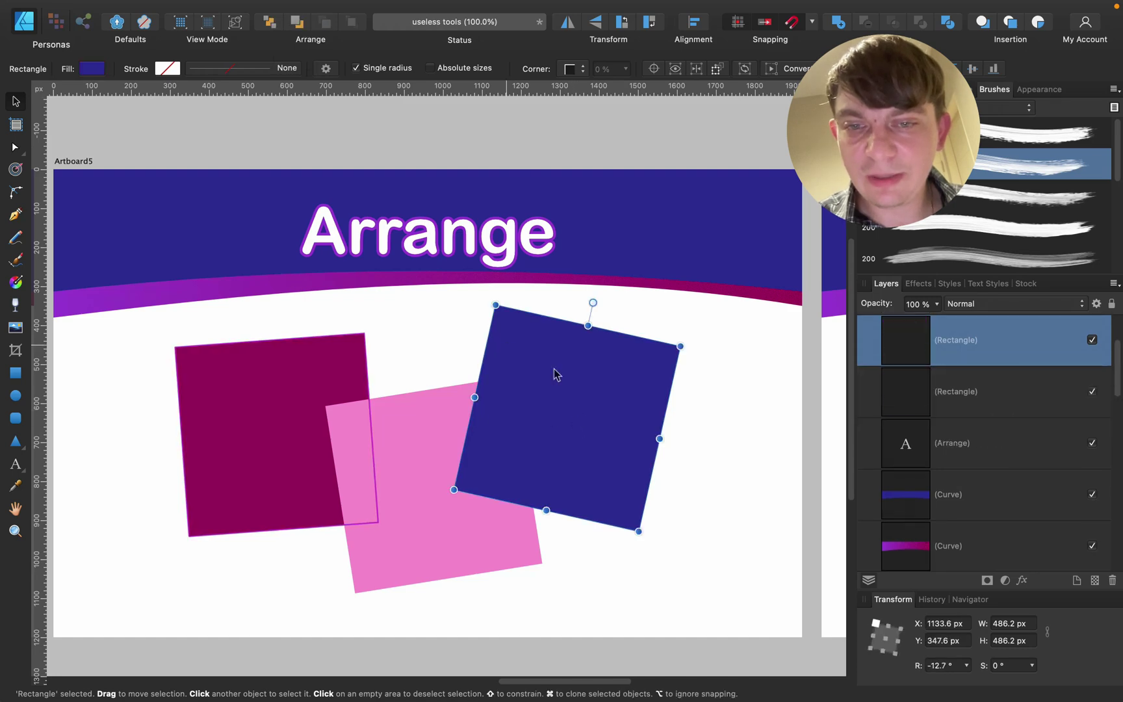
left_click(272, 28)
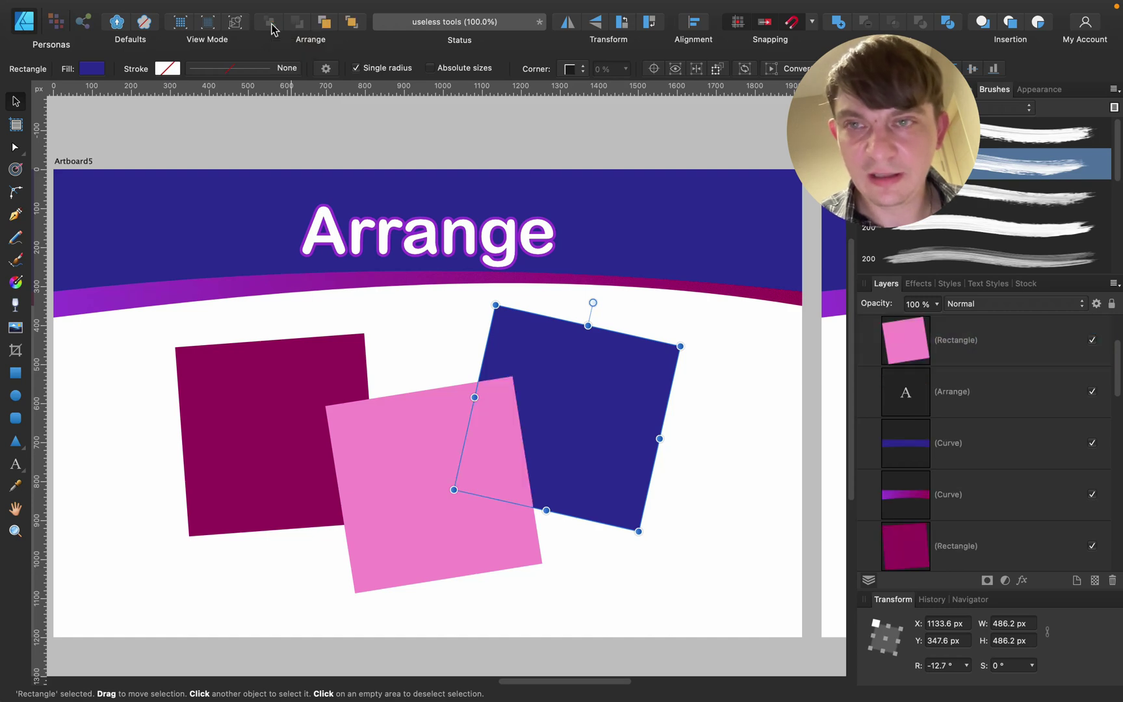
Raise the blue square one level at a time until it is back on top.
left_click(330, 26)
left_click(330, 26)
left_click(330, 26)
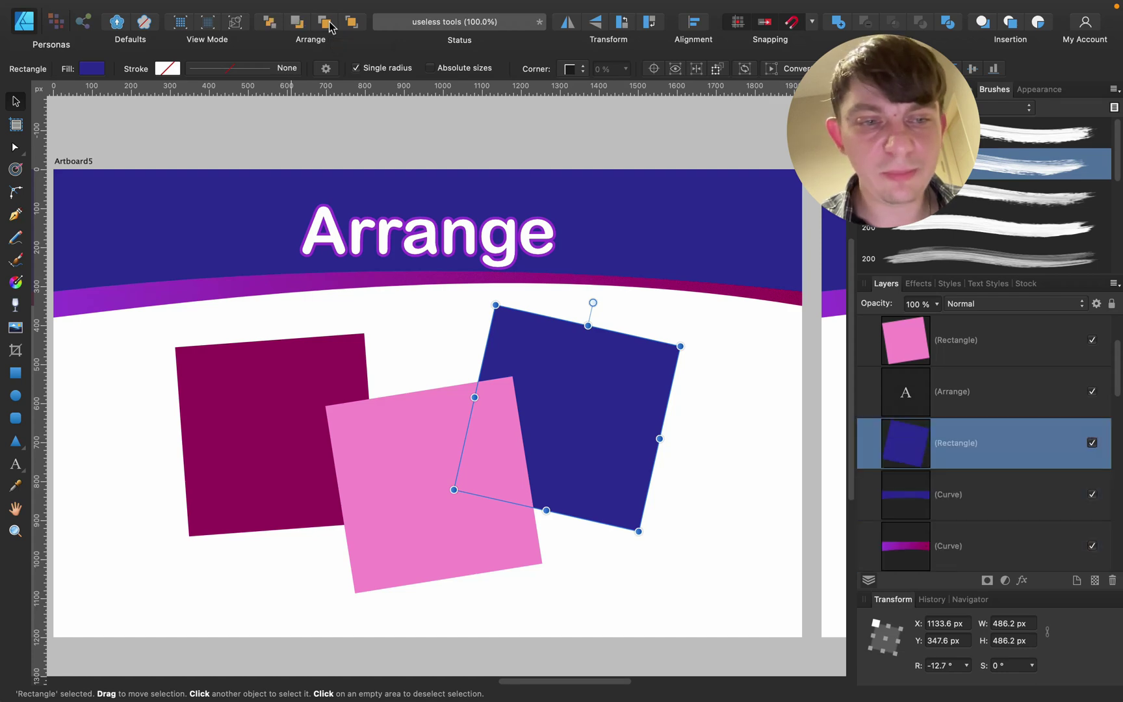
left_click(330, 26)
left_click(330, 26)
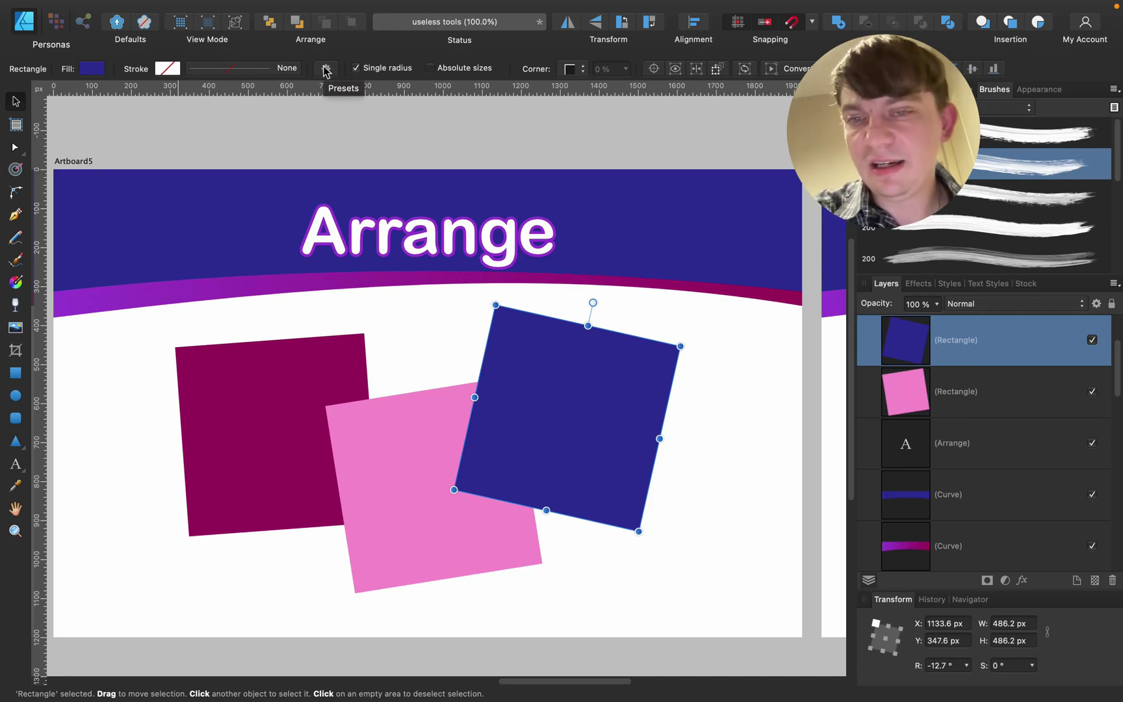
Select the pink, maroon, pink and then blue squares in turn.
left_click(374, 421)
left_click(325, 389)
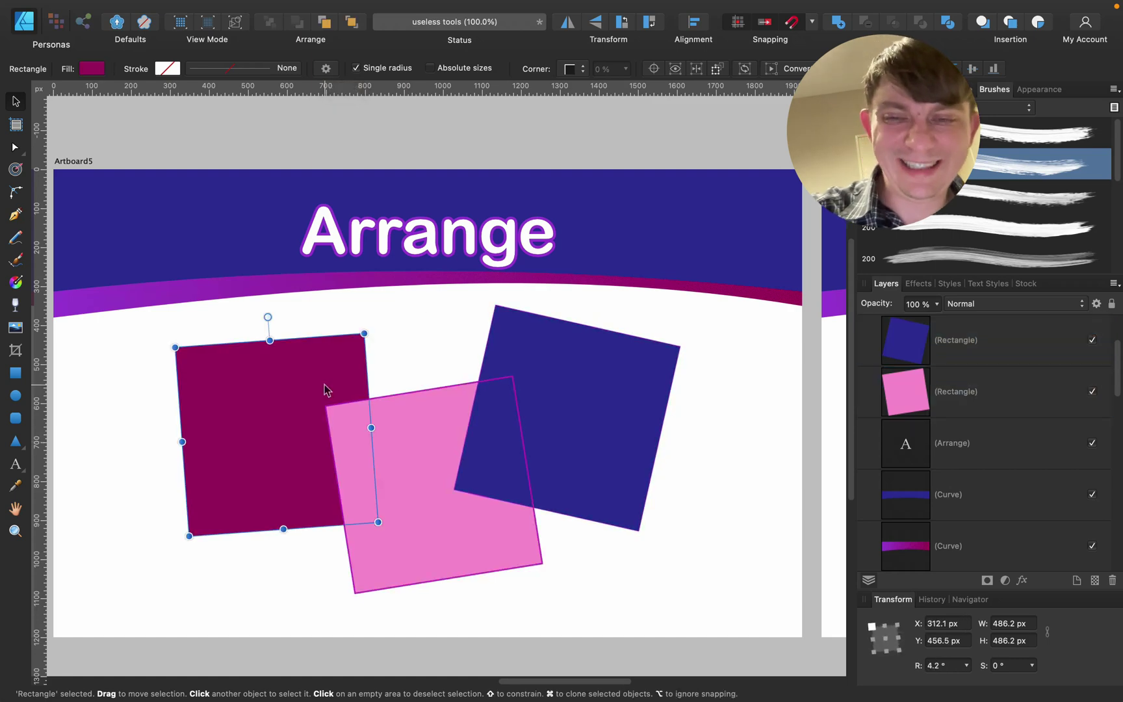
left_click(418, 419)
left_click(580, 363)
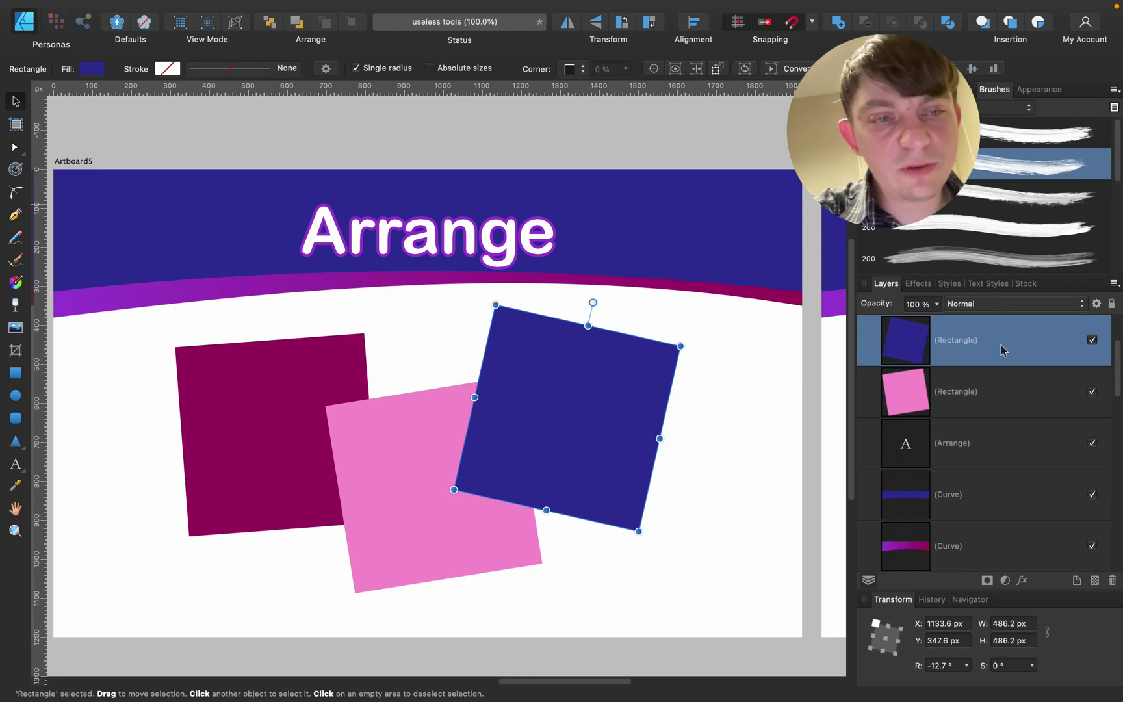
Drag the square layers in the Layers panel so pink sits behind blue, then select blue.
left_click_drag(1003, 351, 949, 463)
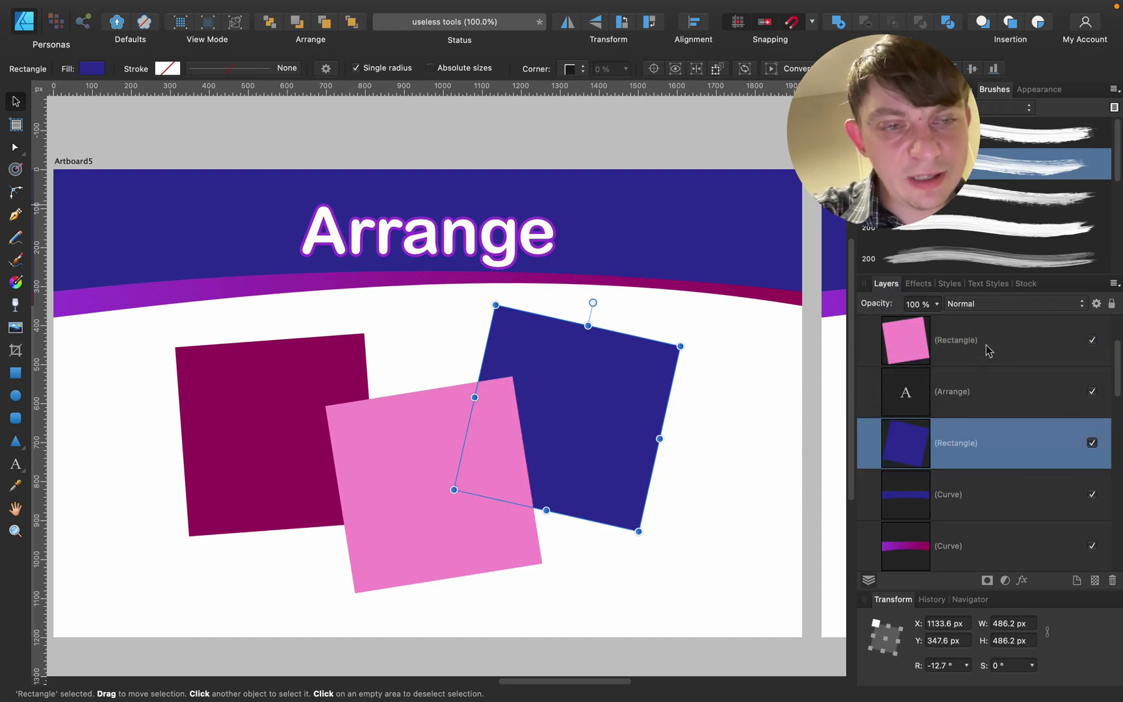
left_click_drag(987, 351, 979, 514)
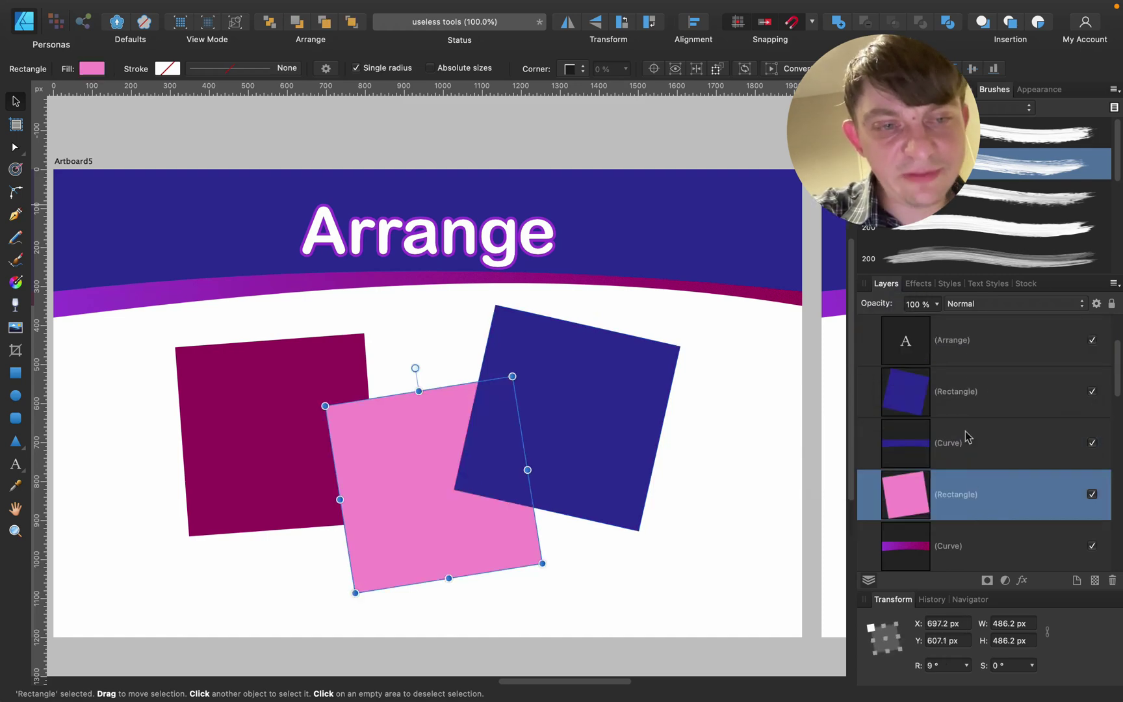
scroll(977, 466, "down", 5)
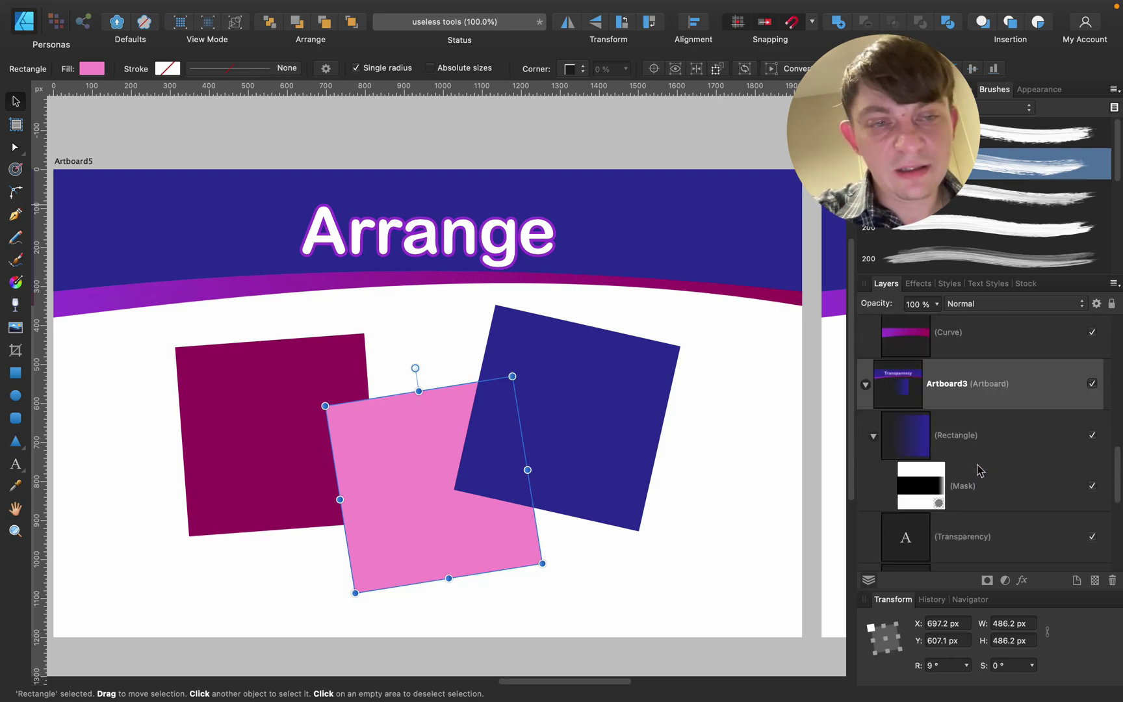
scroll(981, 460, "down", 4)
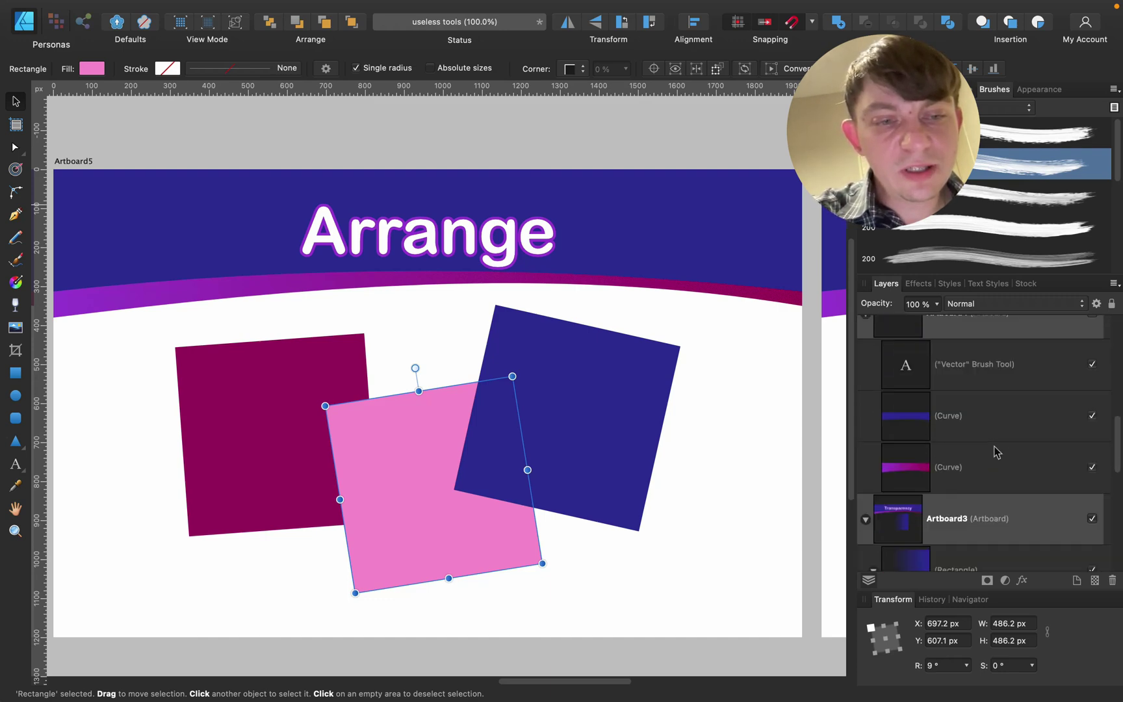
left_click(655, 389)
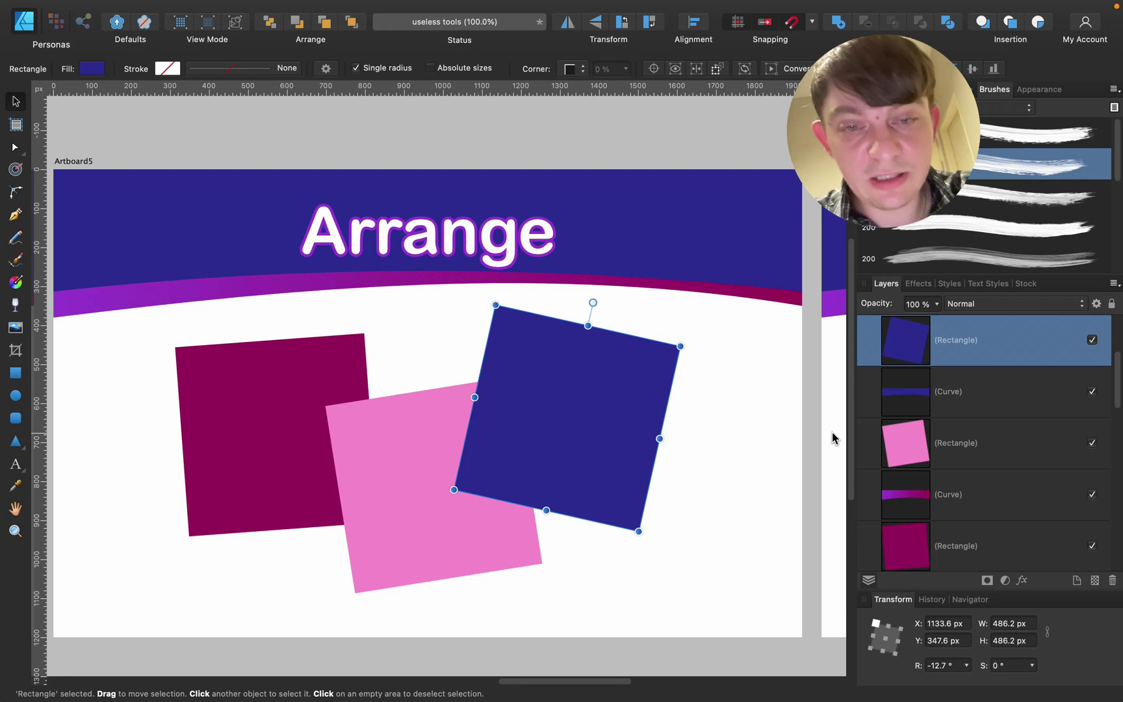
key("super+bracketright")
key("super+bracketleft")
key("super+bracketleft")
key("super+bracketleft")
key("super+bracketleft")
key("super+bracketleft")
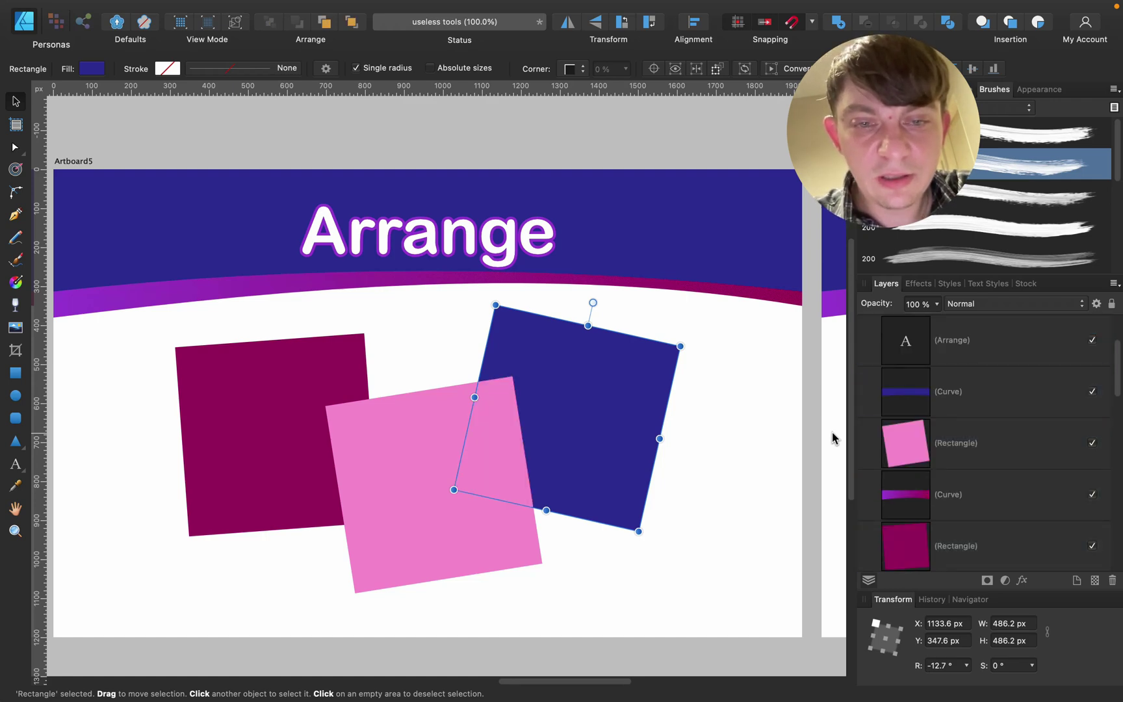
key("super+bracketright")
key("super+bracketright")
key("super+bracketright")
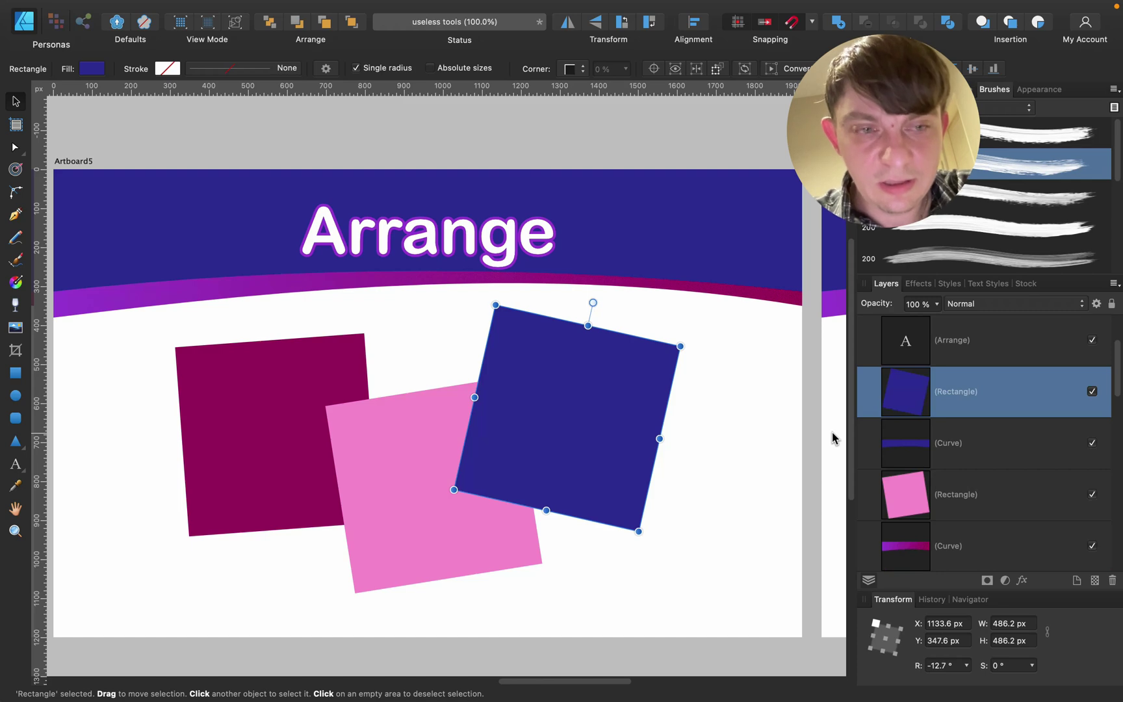
key("super+bracketleft")
key("super+bracketright")
key("super+bracketright")
key("super+bracketleft")
key("super+bracketleft")
key("super+bracketleft")
key("super+bracketleft")
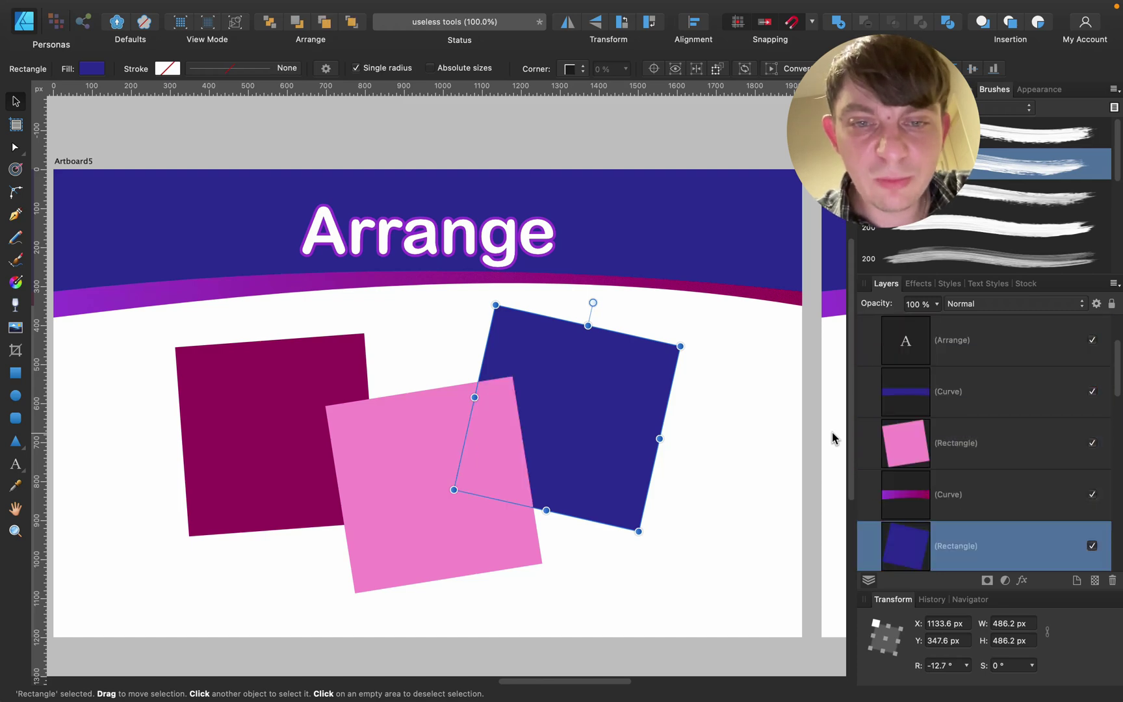
key("super+bracketleft")
key("super+bracketright")
key("super+bracketright")
key("super+bracketright")
key("super+bracketright")
key("super+bracketright")
key("super+bracketleft")
key("super+bracketleft")
key("super+bracketleft")
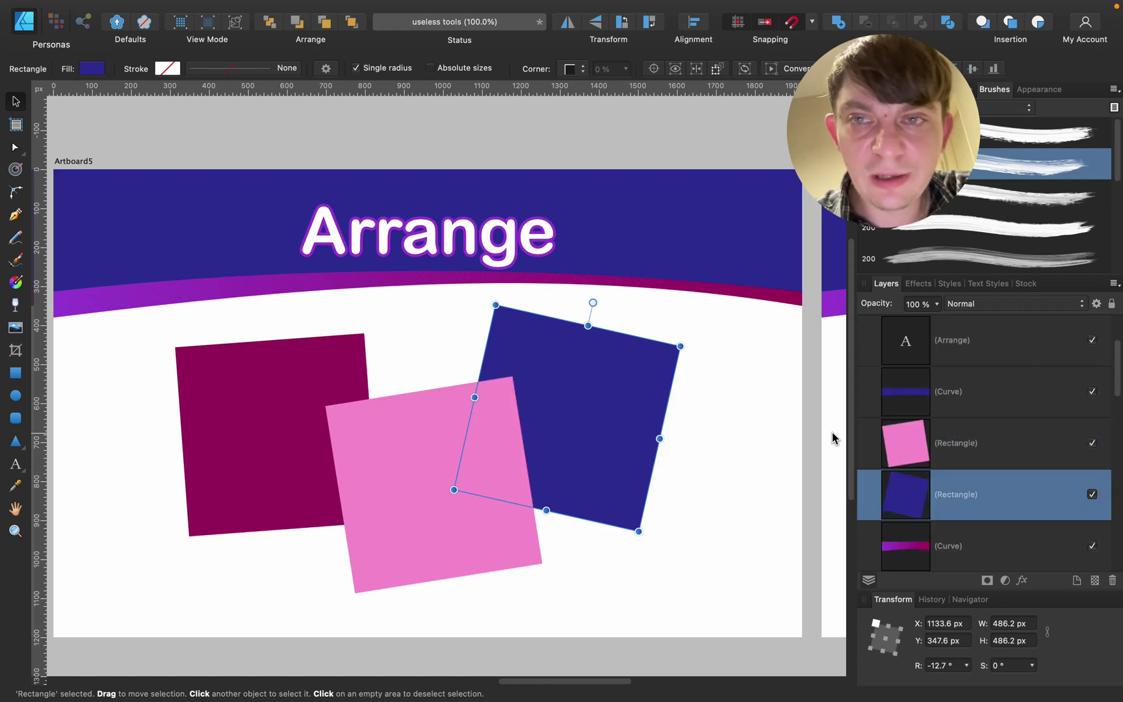
key("super+bracketright")
key("super+bracketright")
key("super+bracketright")
key("super+bracketleft")
key("super+bracketleft")
key("super+bracketleft")
key("super+bracketleft")
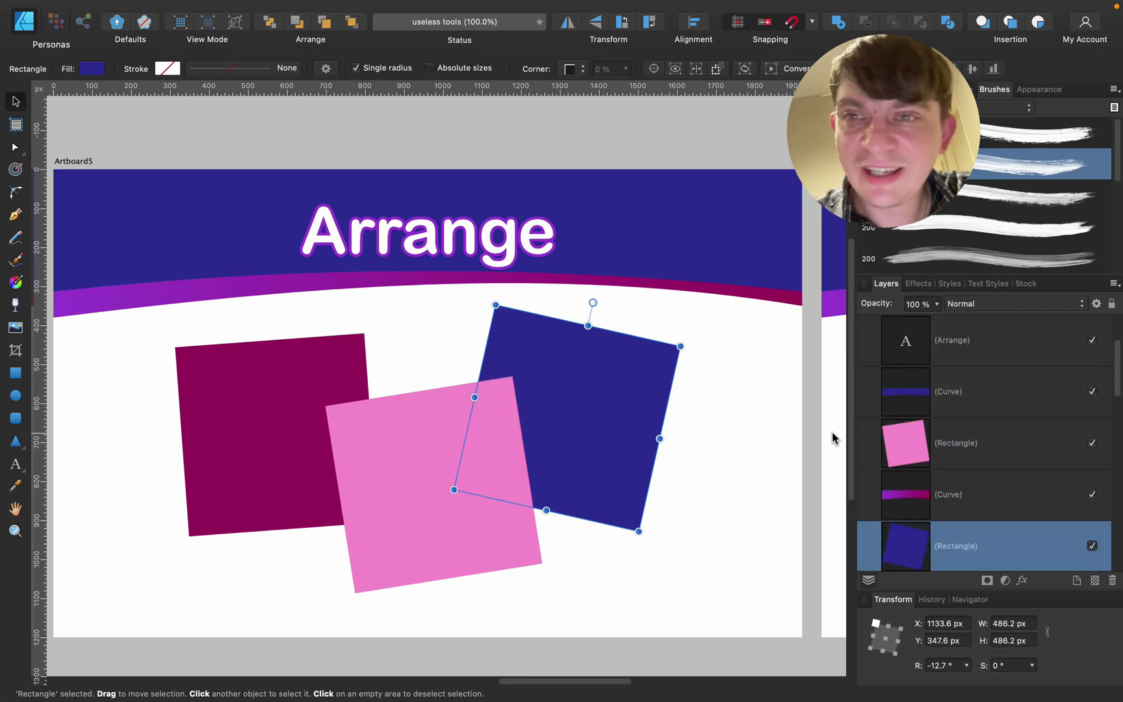
key("super+bracketright")
key("super+bracketright")
key("super+bracketright")
key("super+bracketleft")
key("super+bracketleft")
key("super+bracketleft")
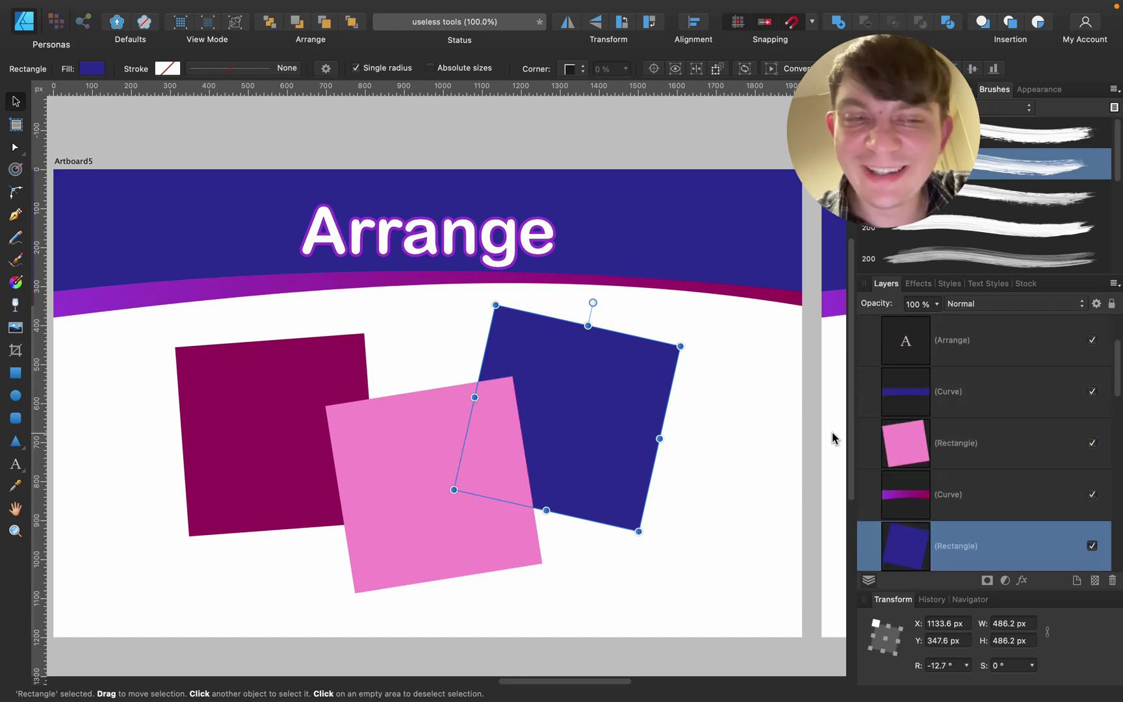
key("super+bracketleft")
key("super+bracketright")
key("super+bracketright")
key("super+bracketright")
key("super+bracketright")
key("super+bracketright")
key("super+bracketleft")
key("super+bracketleft")
key("super+bracketleft")
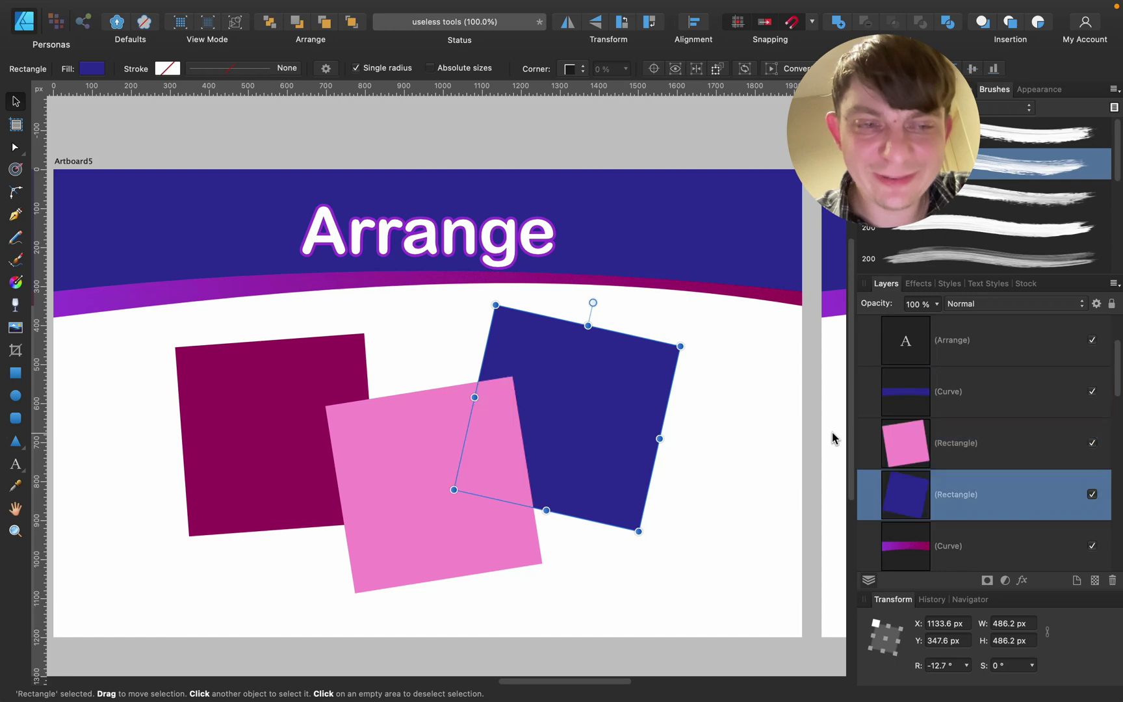
key("super+bracketleft")
key("super+bracketright")
key("super+bracketright")
key("super+bracketright")
key("super+bracketleft")
key("super+bracketleft")
key("super+bracketleft")
key("super+bracketright")
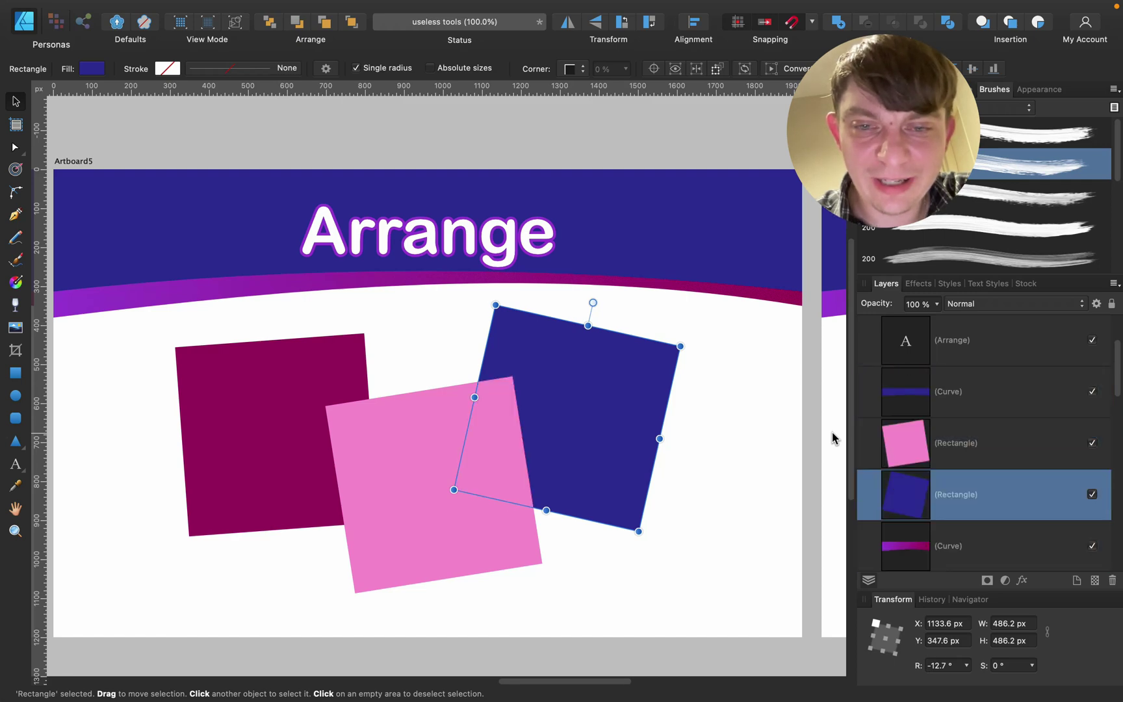
key("super+bracketright")
key("super+bracketright")
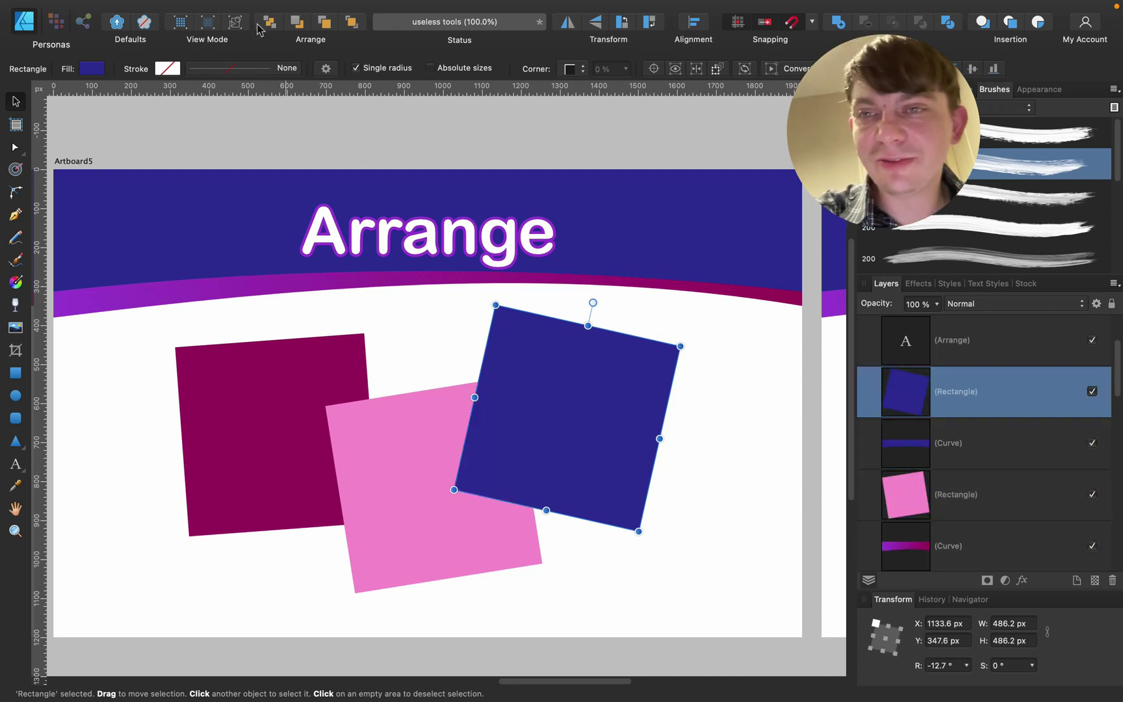
left_click(412, 341)
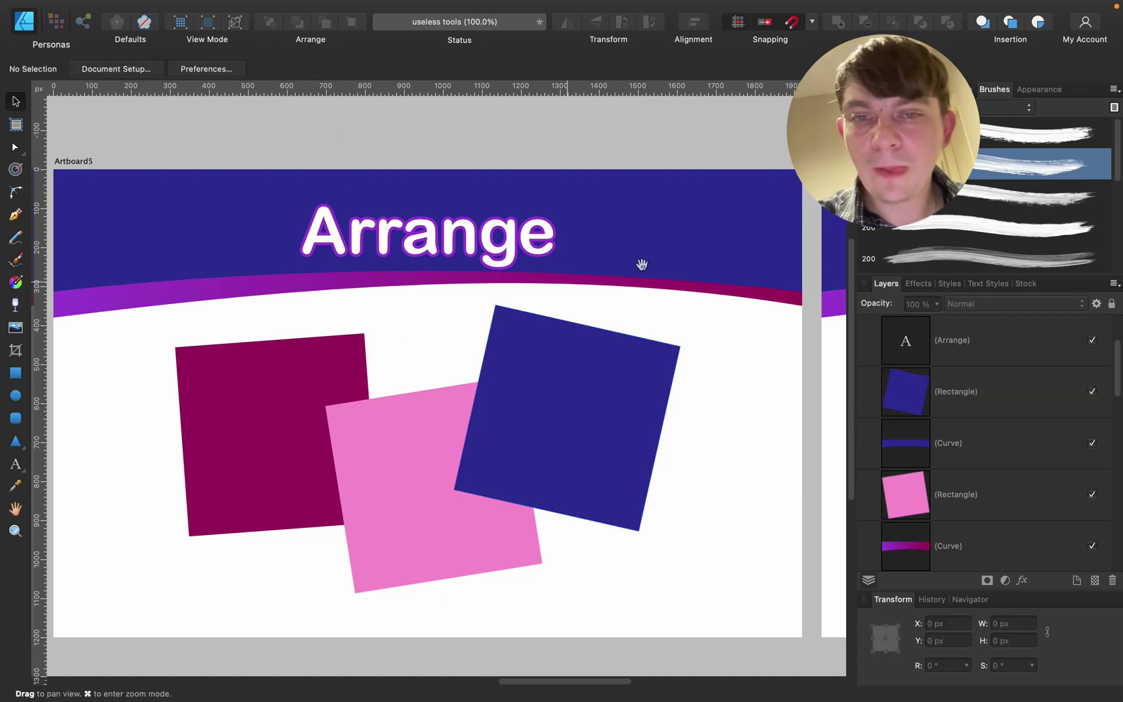
Pan to the Cat Tool artboard and pick the Cat Tool from the extra shape tools.
scroll(642, 260, "right", 15)
left_click_drag(453, 232, 434, 224)
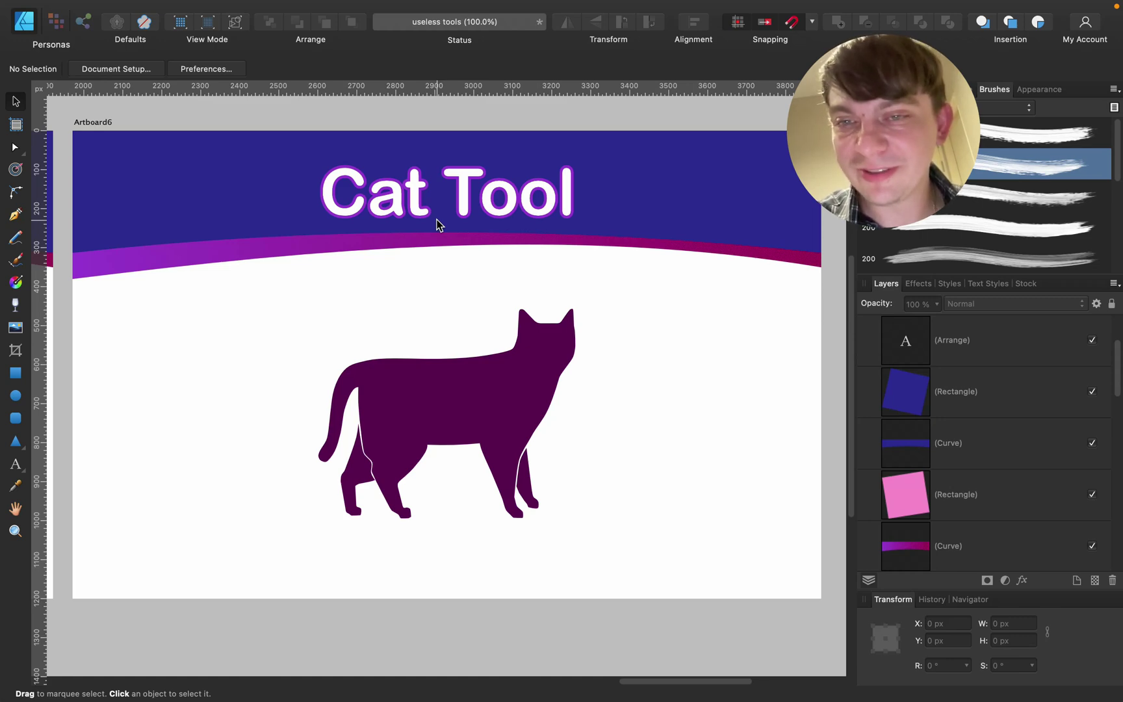
left_click(16, 441)
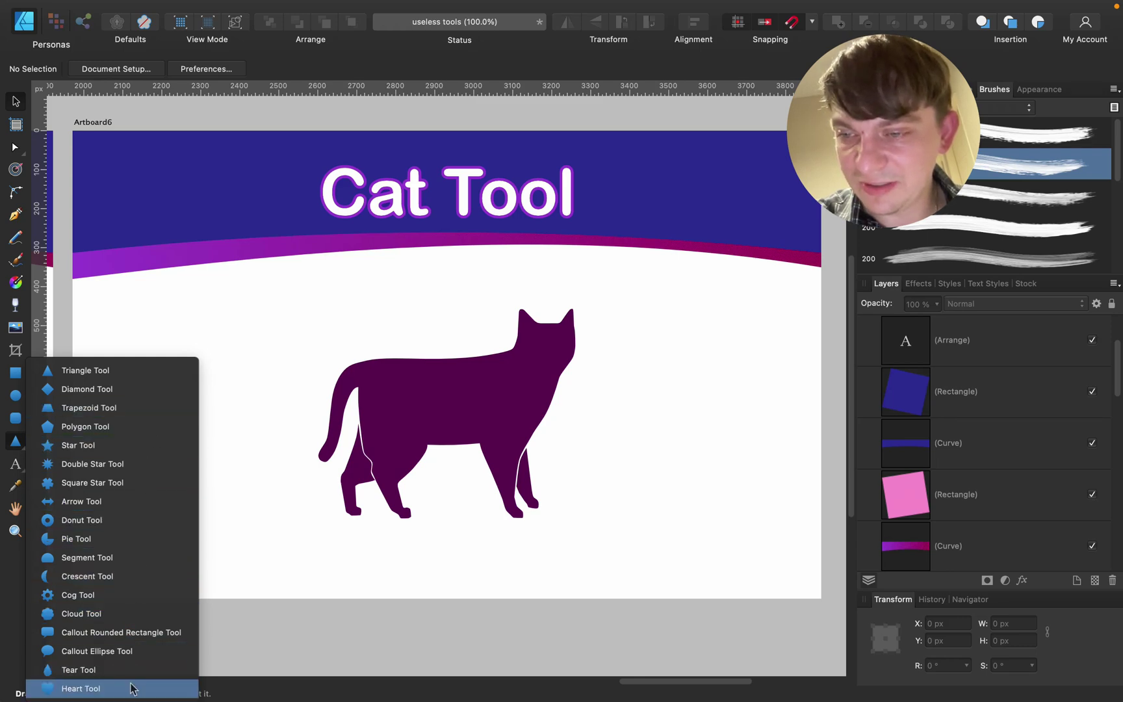
left_click(88, 407)
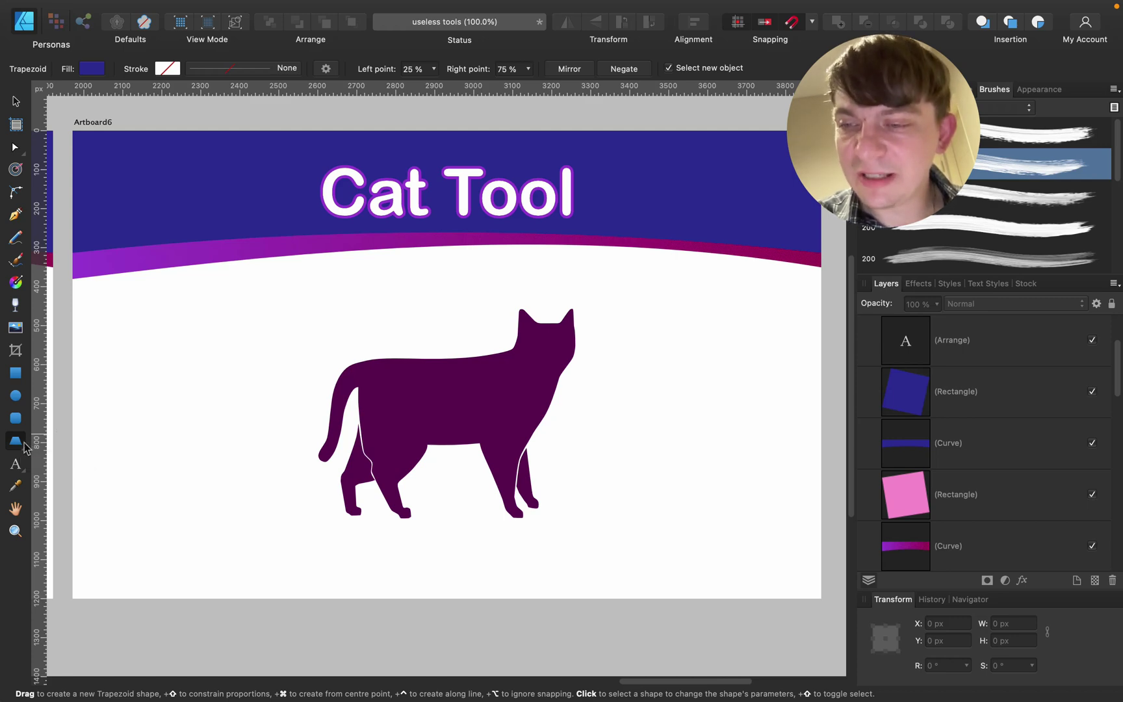
left_click(24, 448)
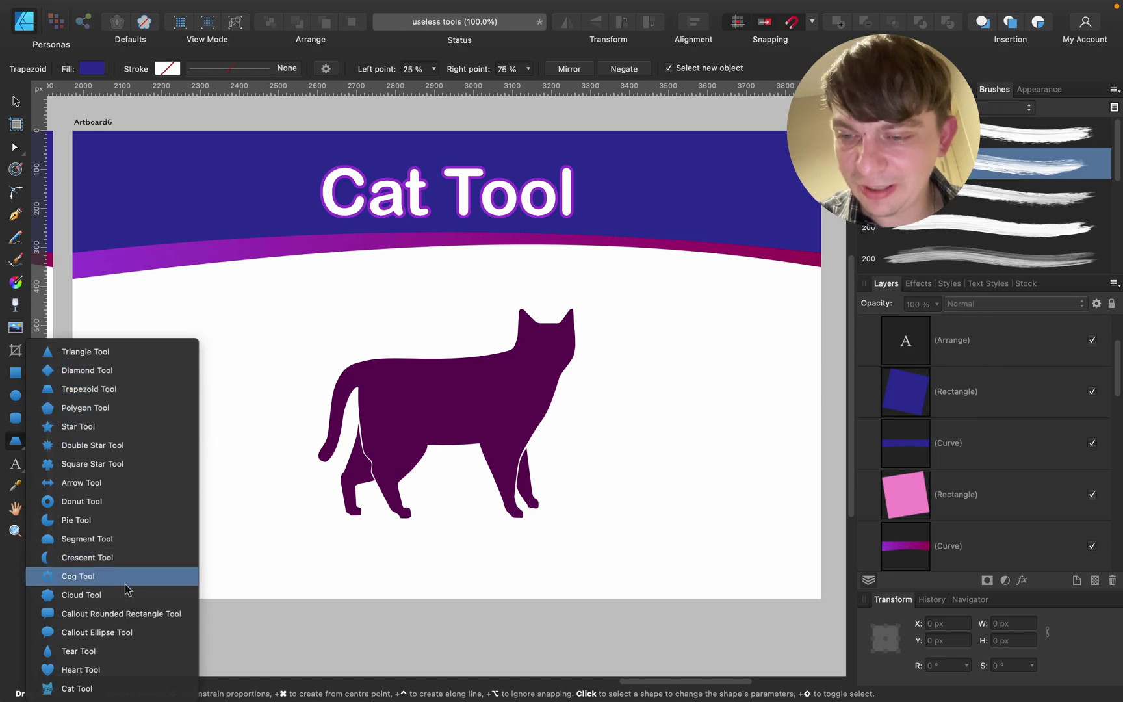
left_click(77, 689)
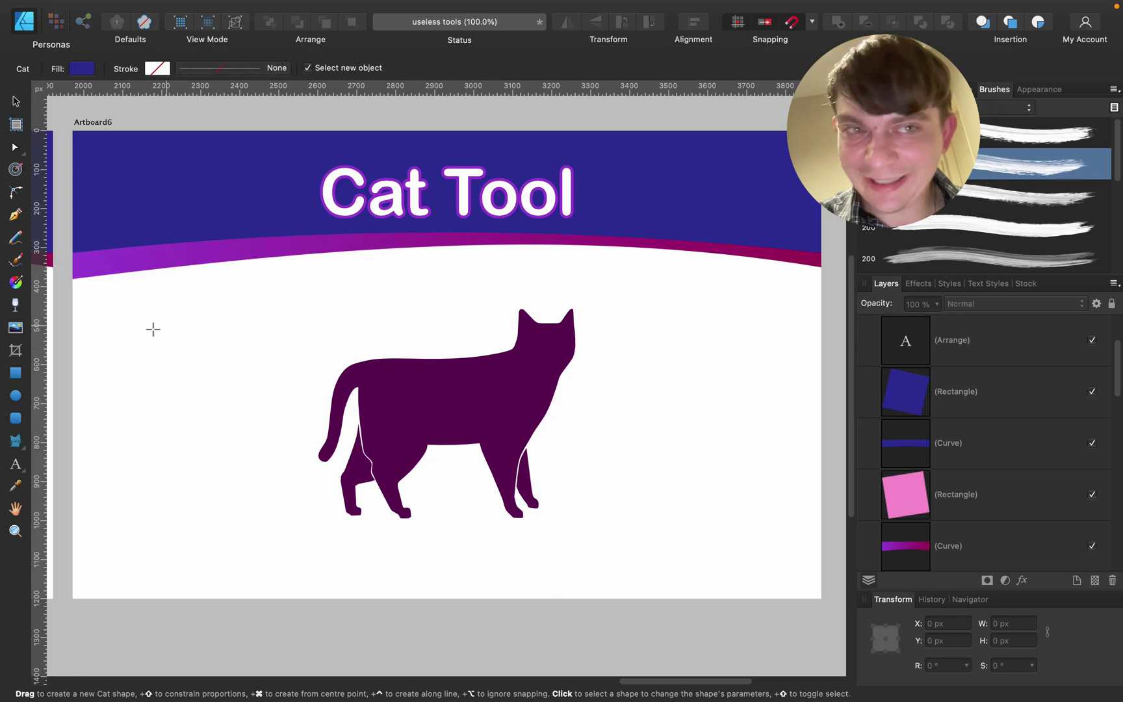
Draw a blue cat left of the purple cat, reposition both, and flip the blue cat horizontally.
left_click_drag(127, 325, 364, 492)
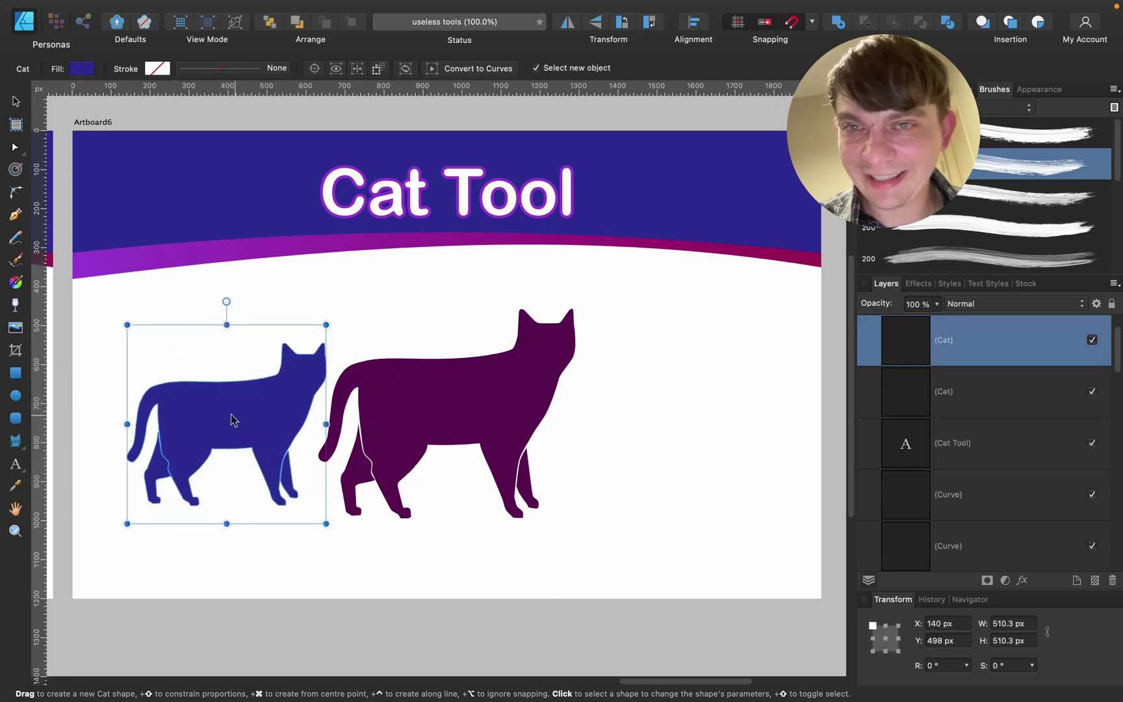
left_click(17, 101)
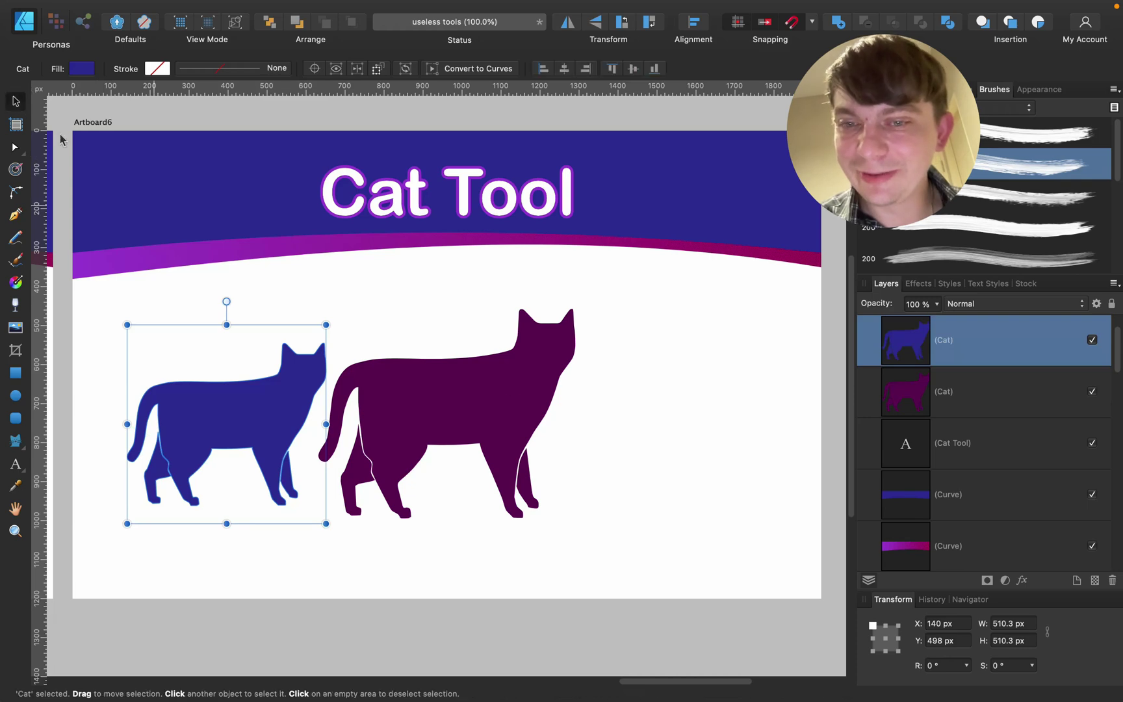
left_click(527, 401)
left_click_drag(527, 401, 654, 388)
left_click_drag(286, 429, 364, 398)
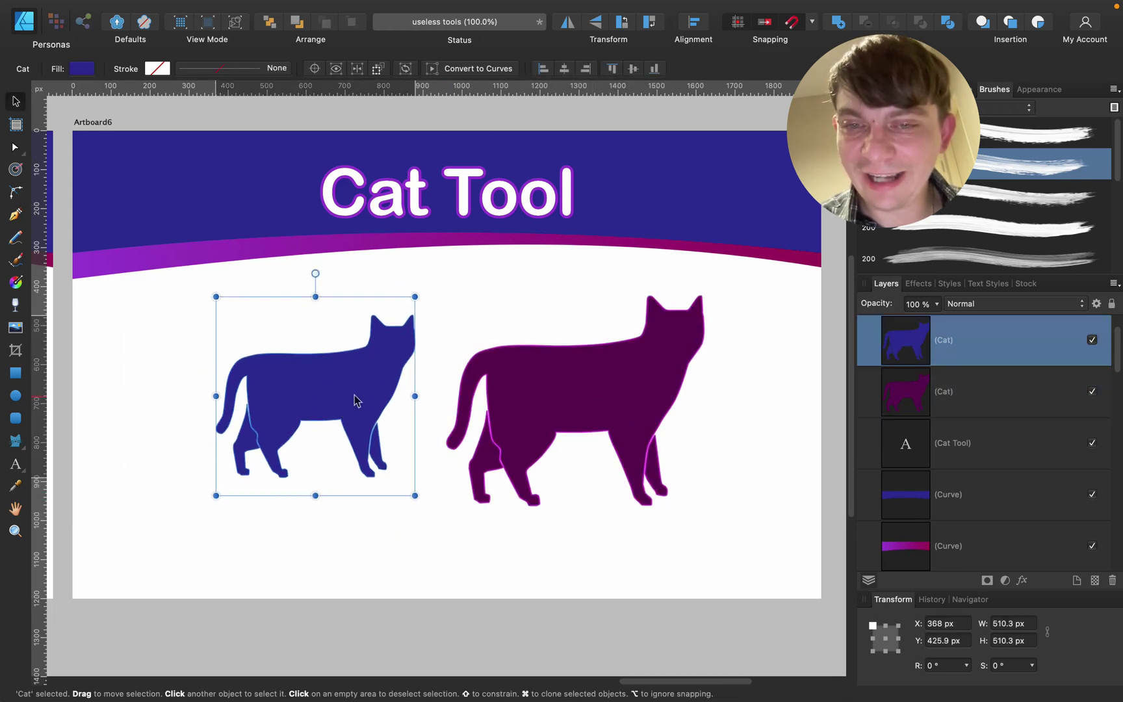
left_click(568, 21)
Shrink the purple cat to match the blue one, shift both cats right, and deselect.
left_click_drag(524, 427, 500, 401)
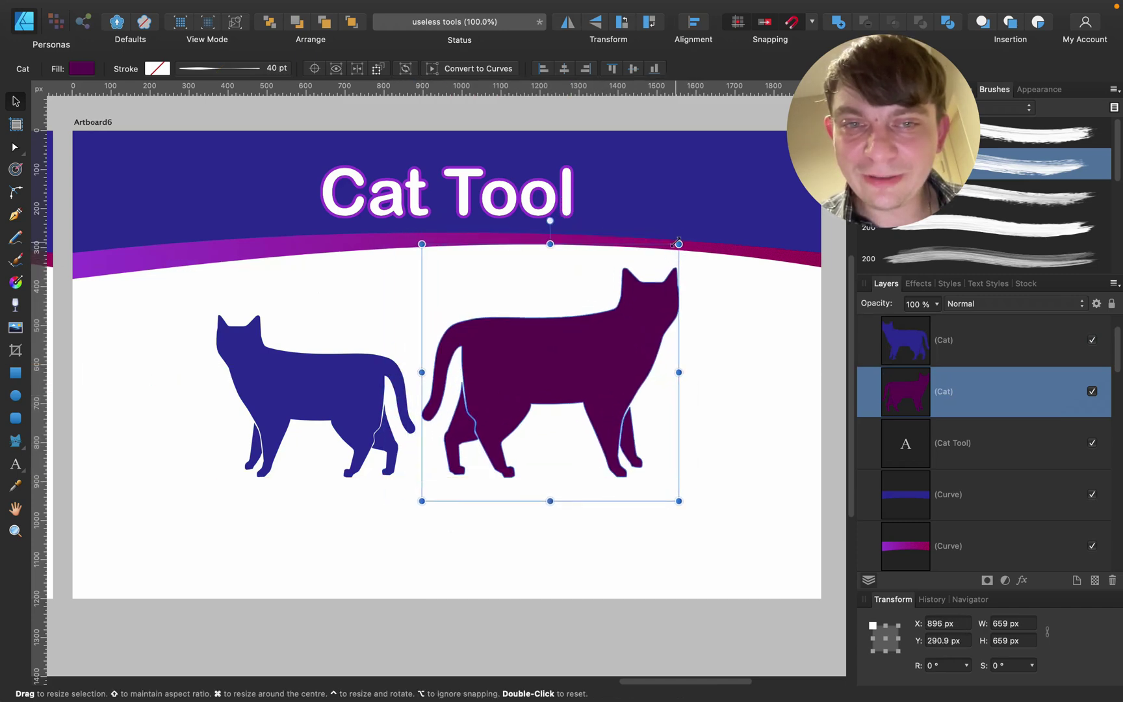
left_click_drag(679, 244, 639, 285)
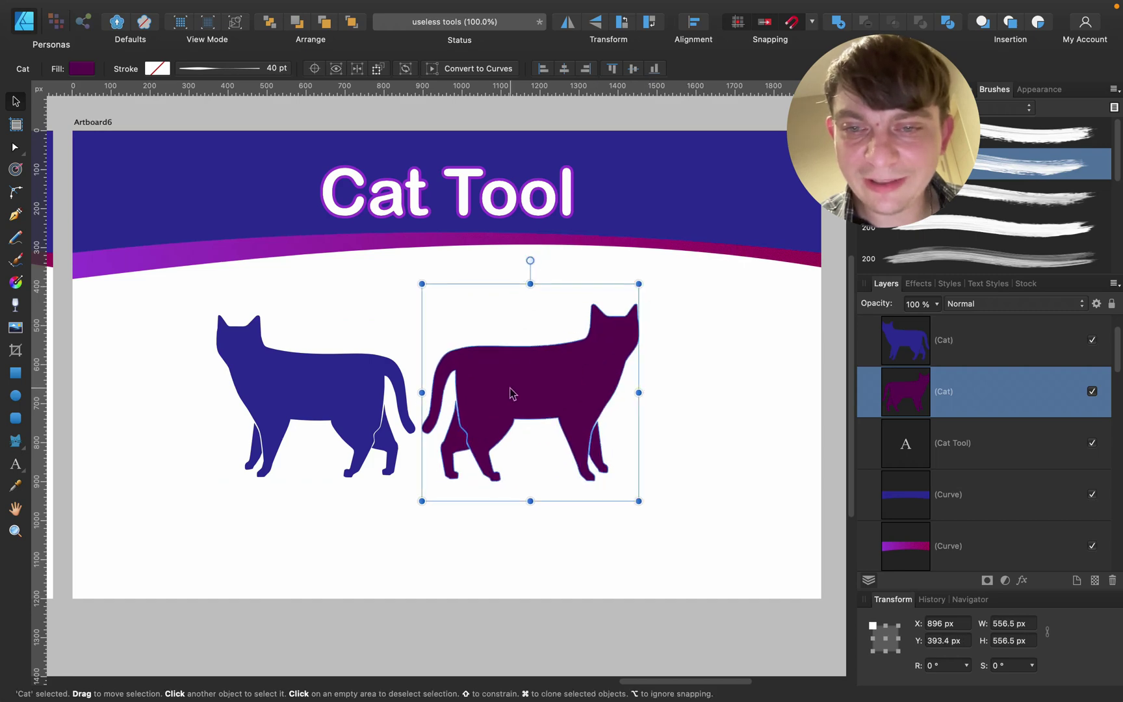
left_click(338, 396, "shift")
left_click_drag(530, 389, 553, 406)
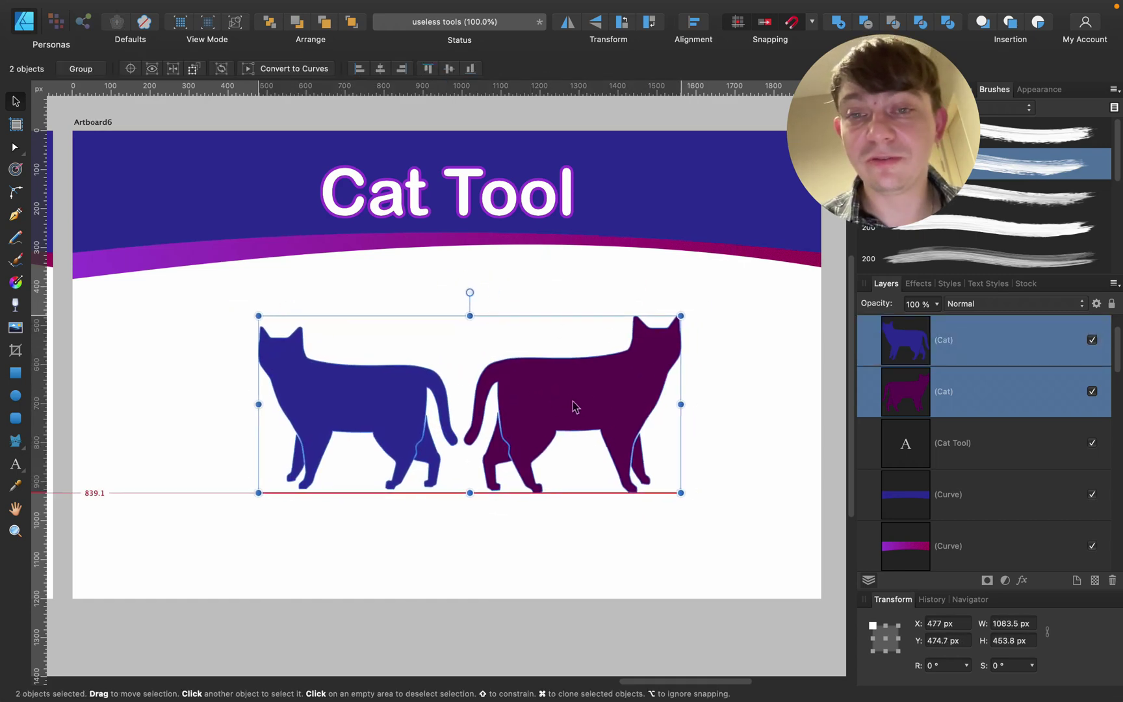
left_click(537, 269)
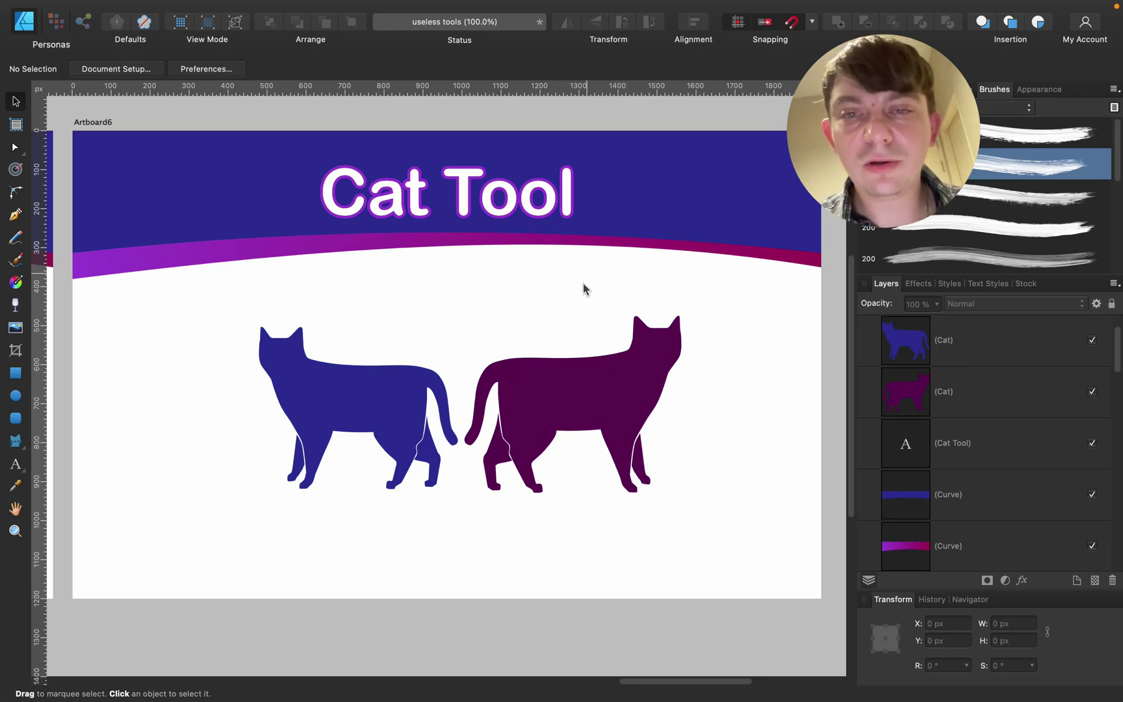
Pan back past the Arrange, brush tool and Transparency artboards to Rounded Rectangle.
key("space")
left_click_drag(246, 330, 617, 322)
left_click_drag(292, 397, 695, 338)
left_click_drag(217, 262, 496, 267)
left_click_drag(171, 306, 584, 306)
left_click_drag(274, 318, 462, 319)
mouse_move(152, 354)
left_mouse_down()
mouse_move(444, 351)
mouse_move(553, 364)
left_mouse_up()
left_click_drag(143, 386, 429, 367)
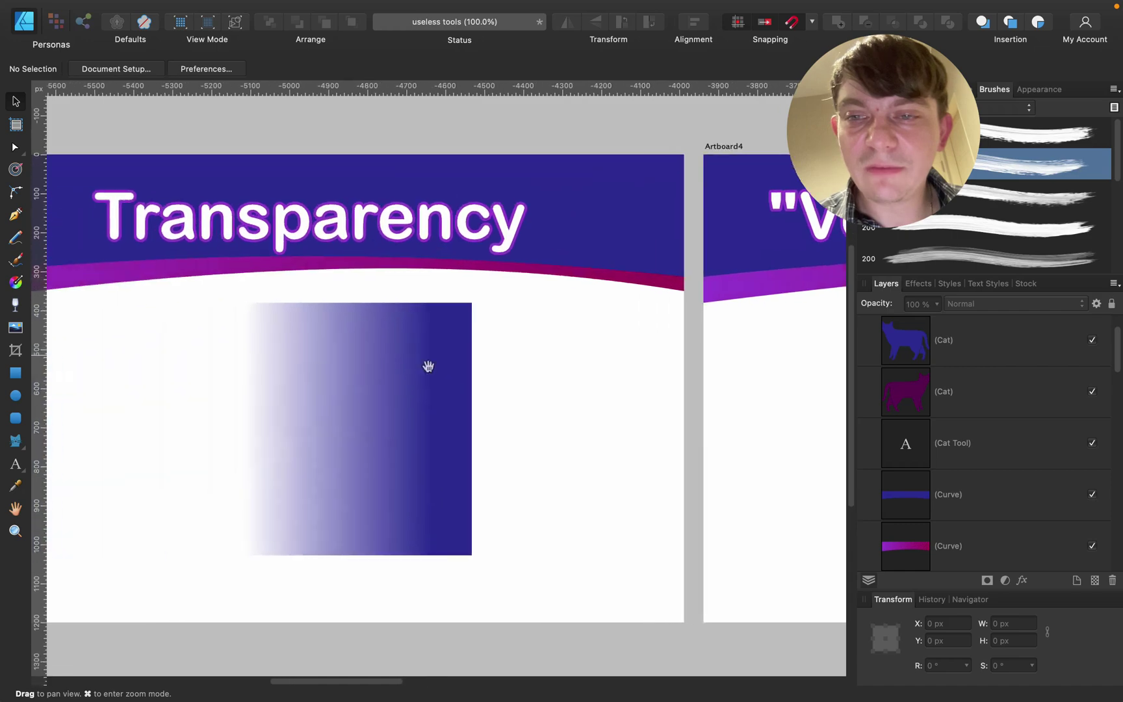
left_click_drag(247, 384, 539, 421)
left_click_drag(351, 362, 421, 356)
left_click_drag(163, 332, 409, 305)
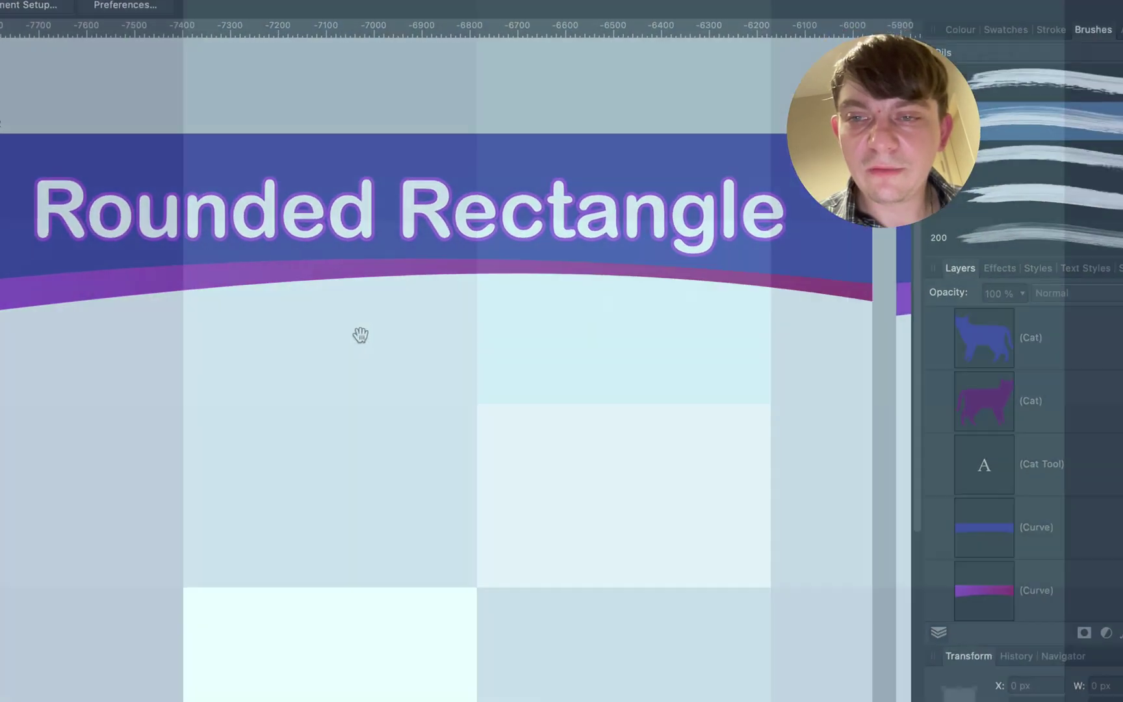